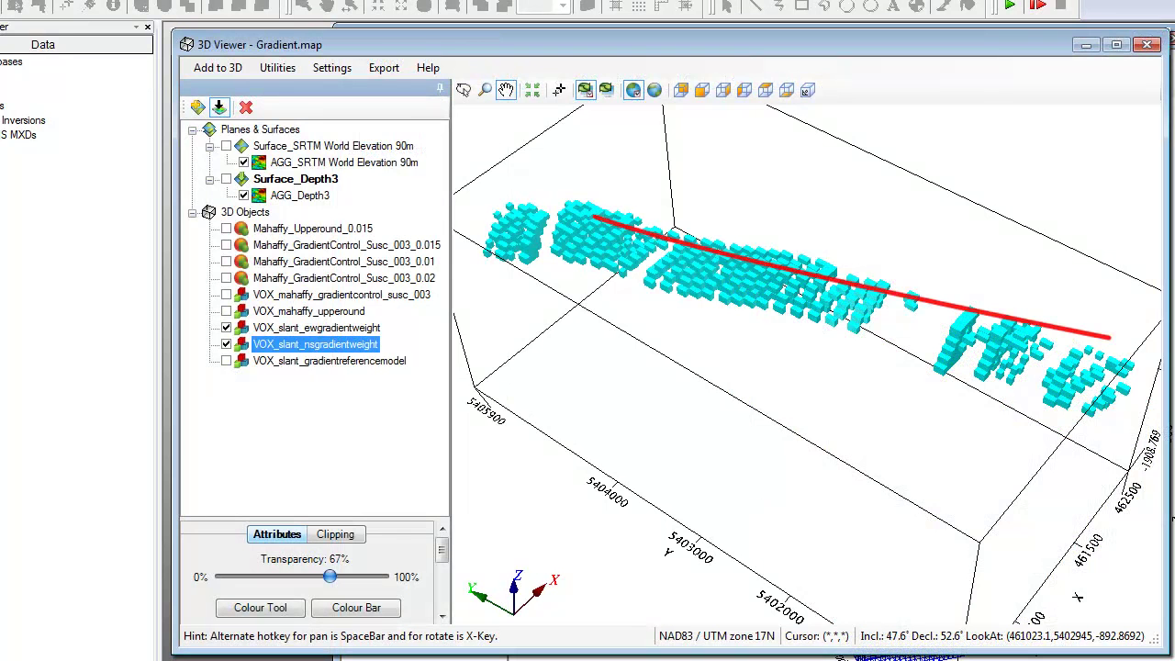
- Select the VOX_slant_ewgradientweight voxel layer in the 3D Viewer
click(316, 328)
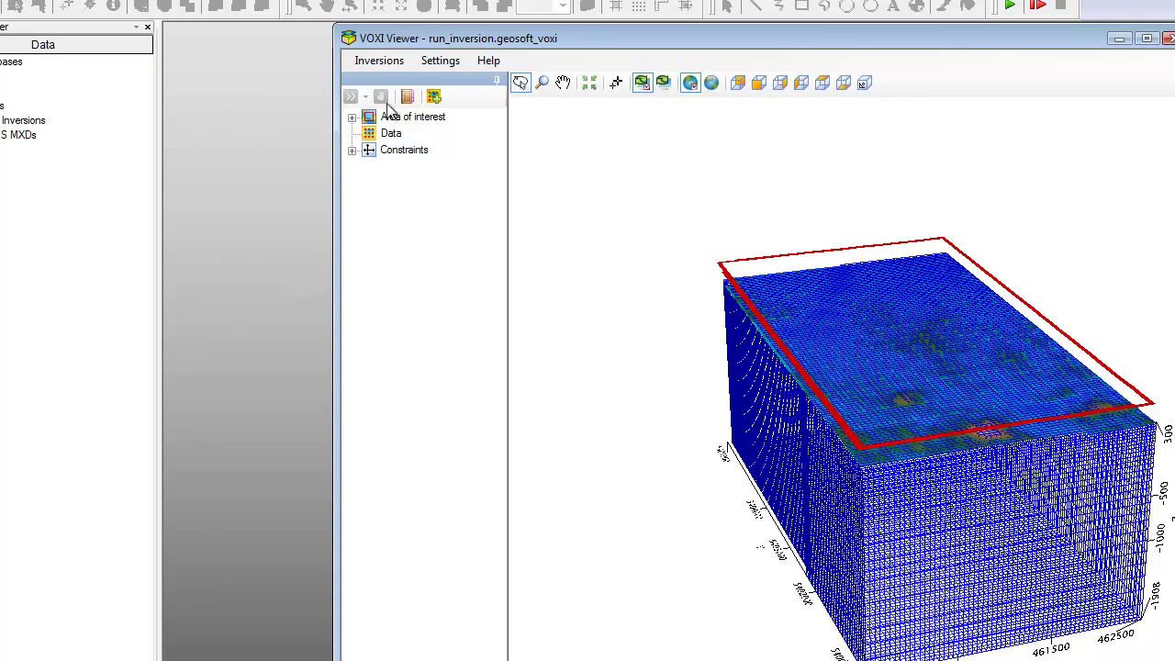
- Add ReidMahaffy_DIG.gdb as survey data, using gps_z_final for sensor elevation
right_click(386, 134)
click(446, 141)
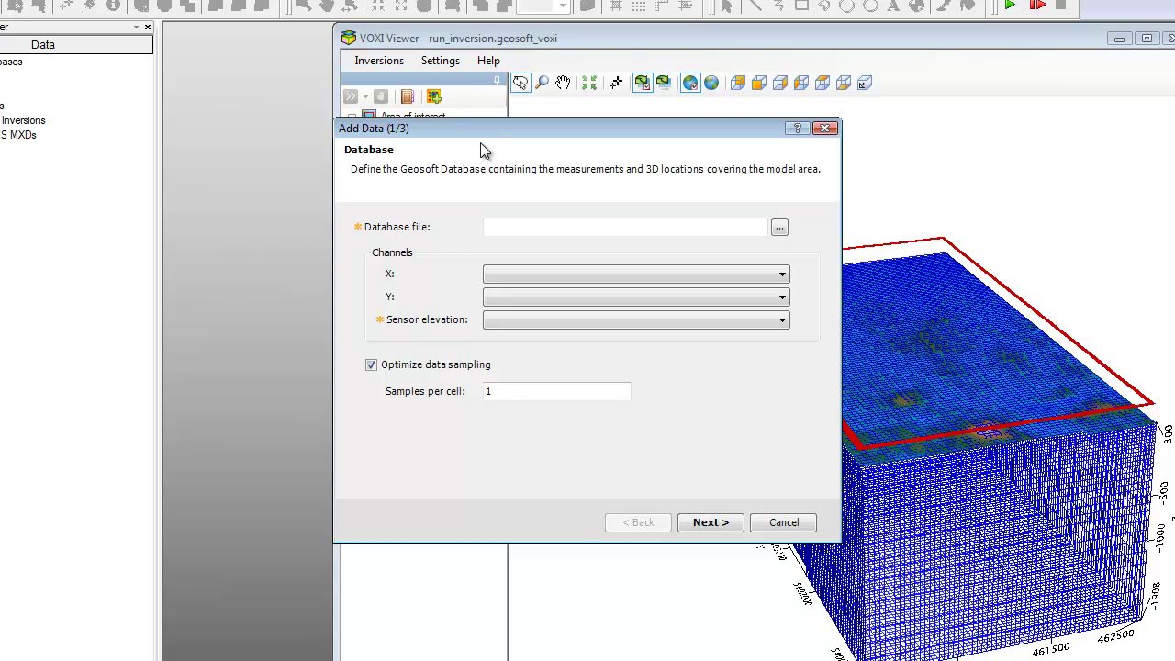
click(780, 227)
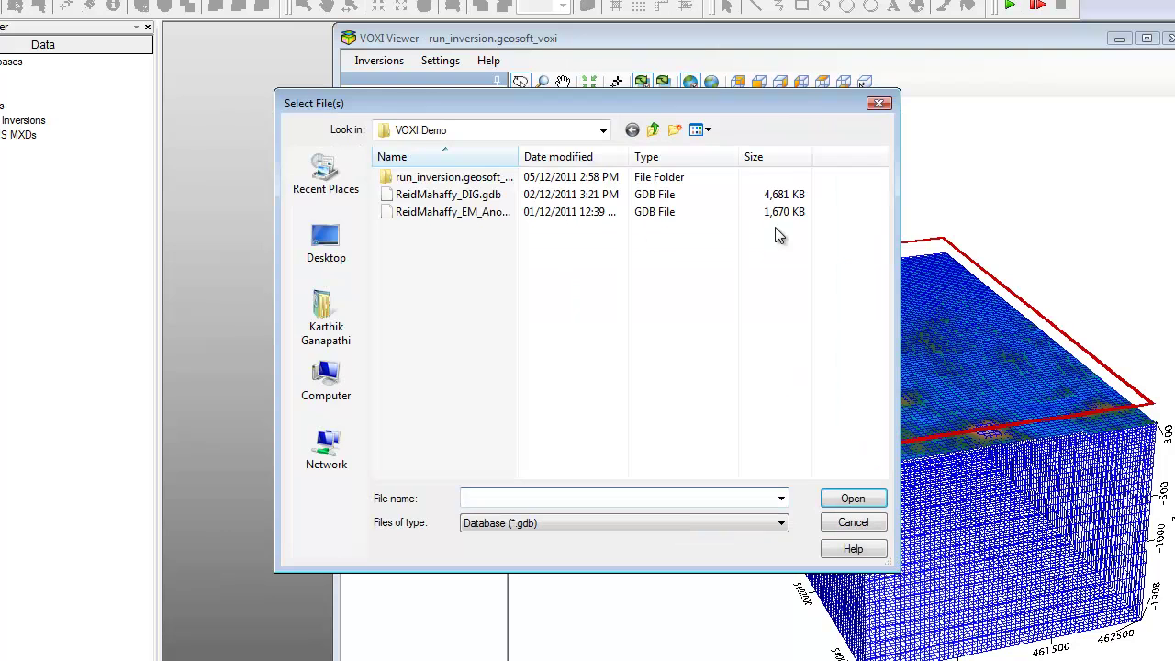
double_click(437, 194)
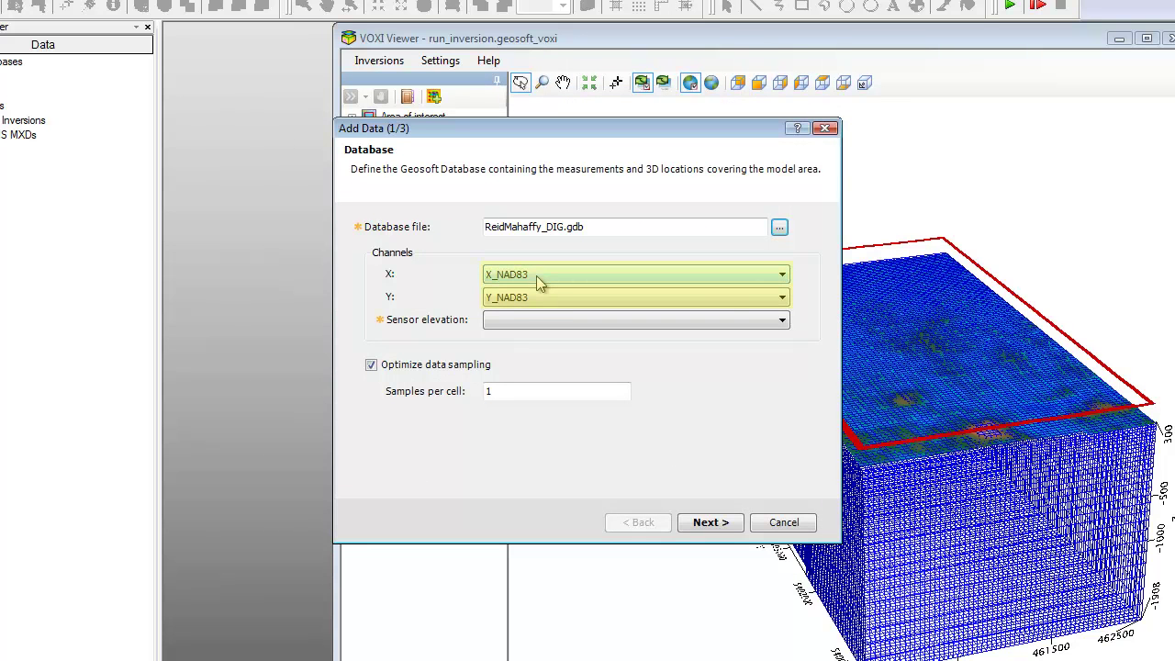
click(543, 323)
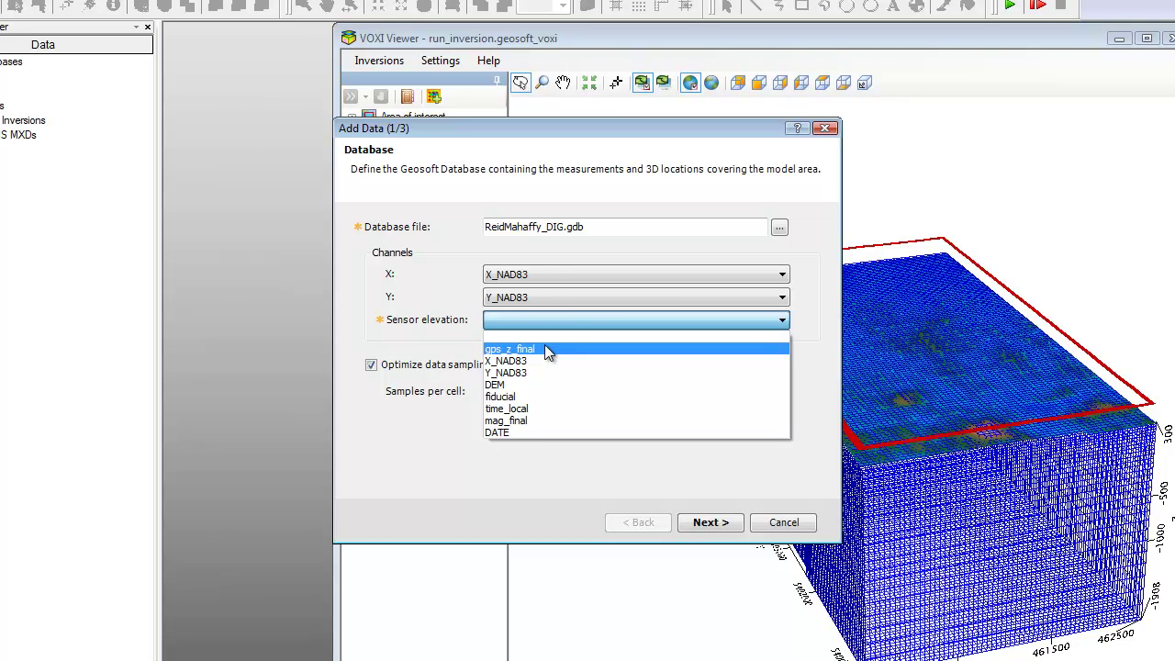
click(545, 349)
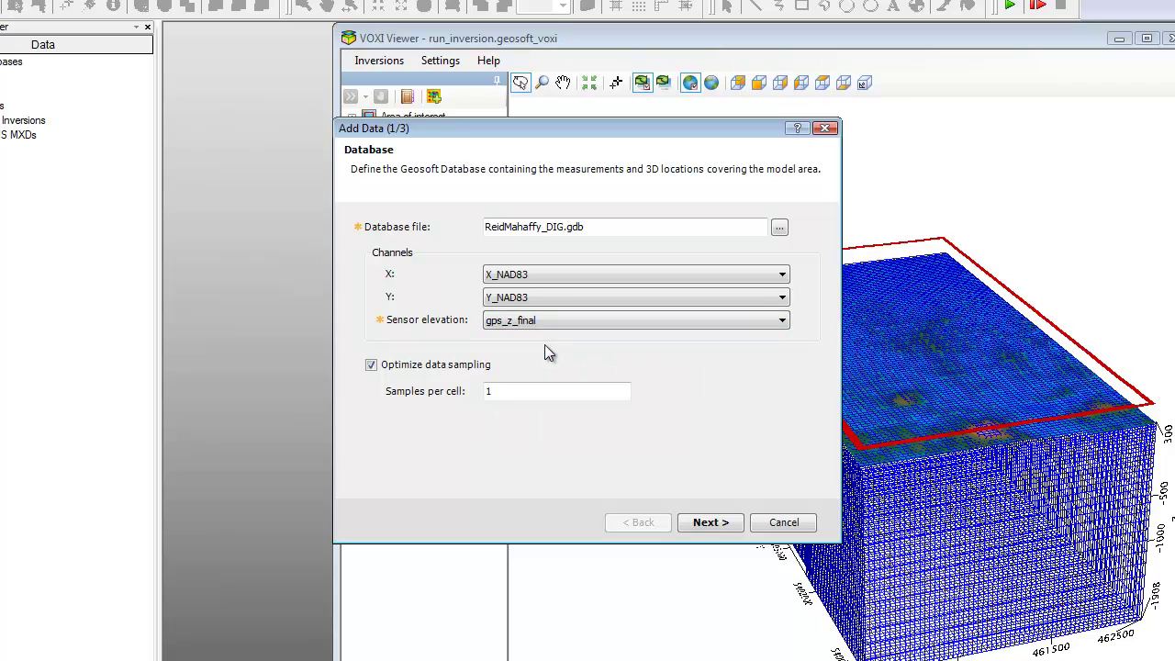
double_click(504, 389)
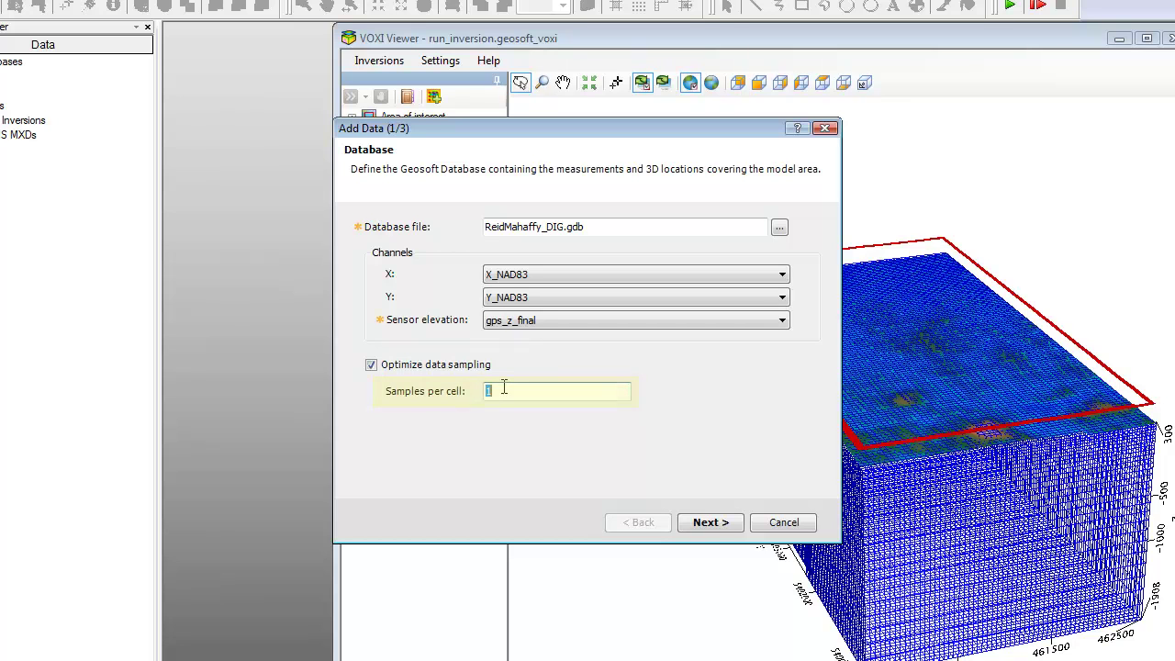
click(698, 525)
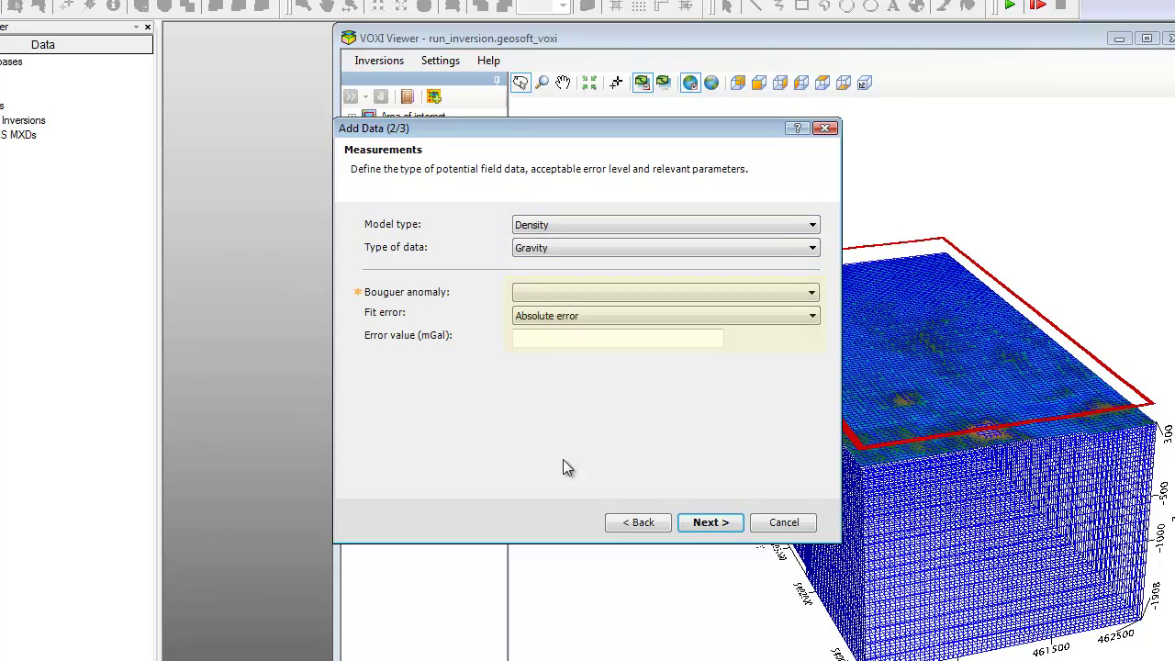
- Set the model type to Susceptibility with mag_final as the field data
click(604, 226)
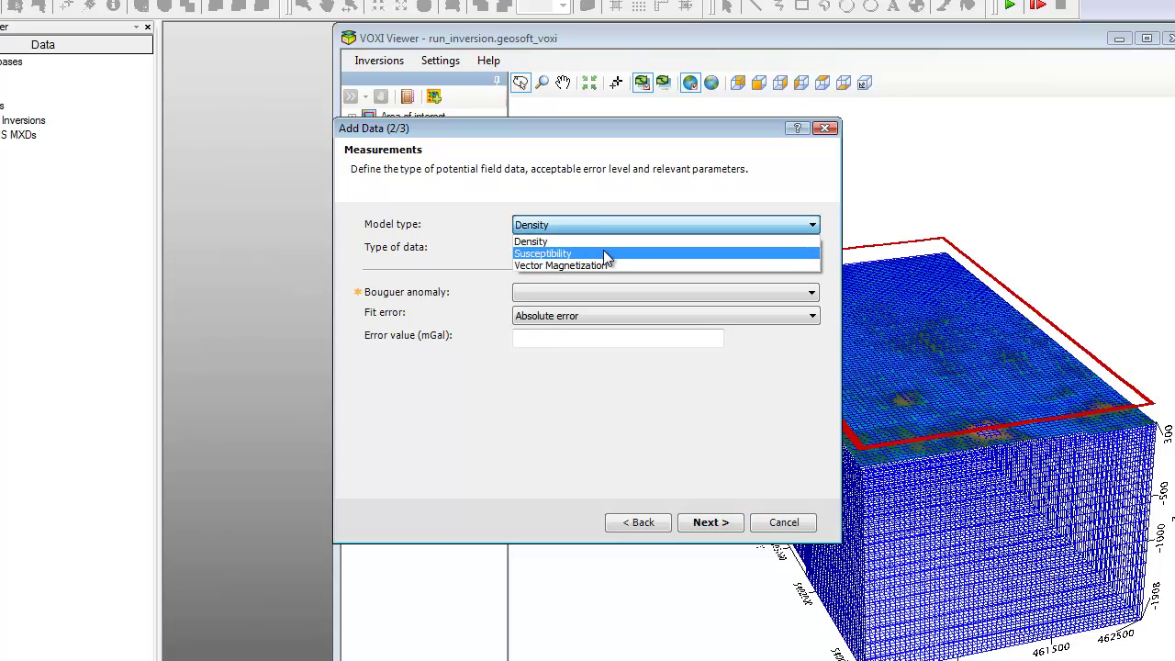
click(603, 254)
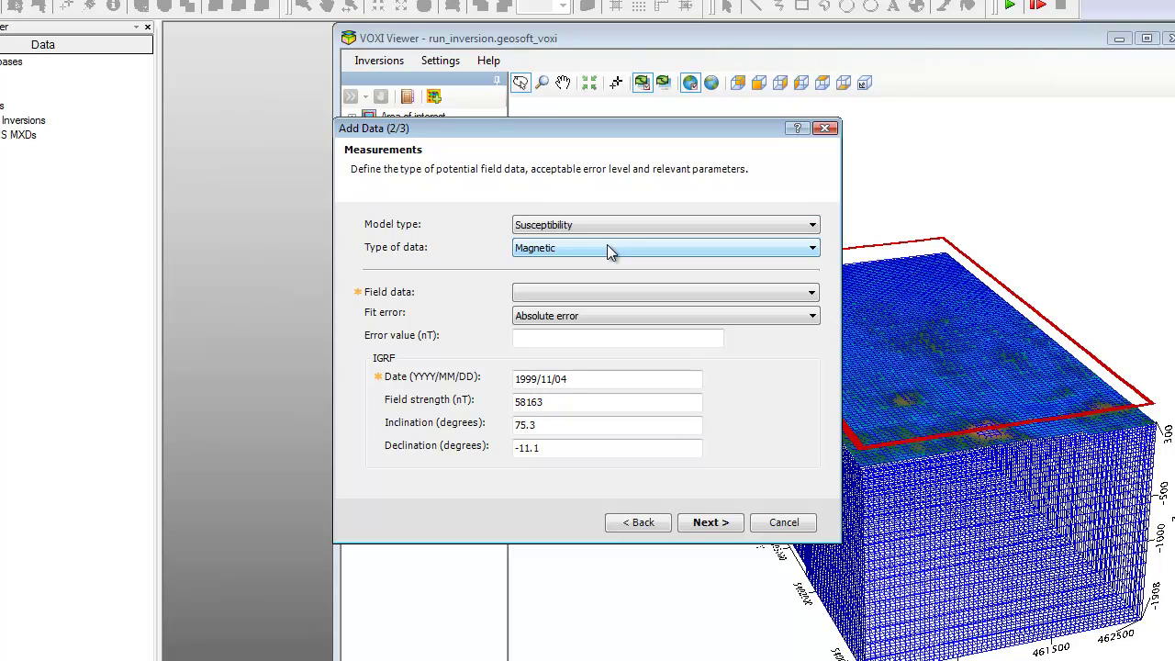
click(599, 292)
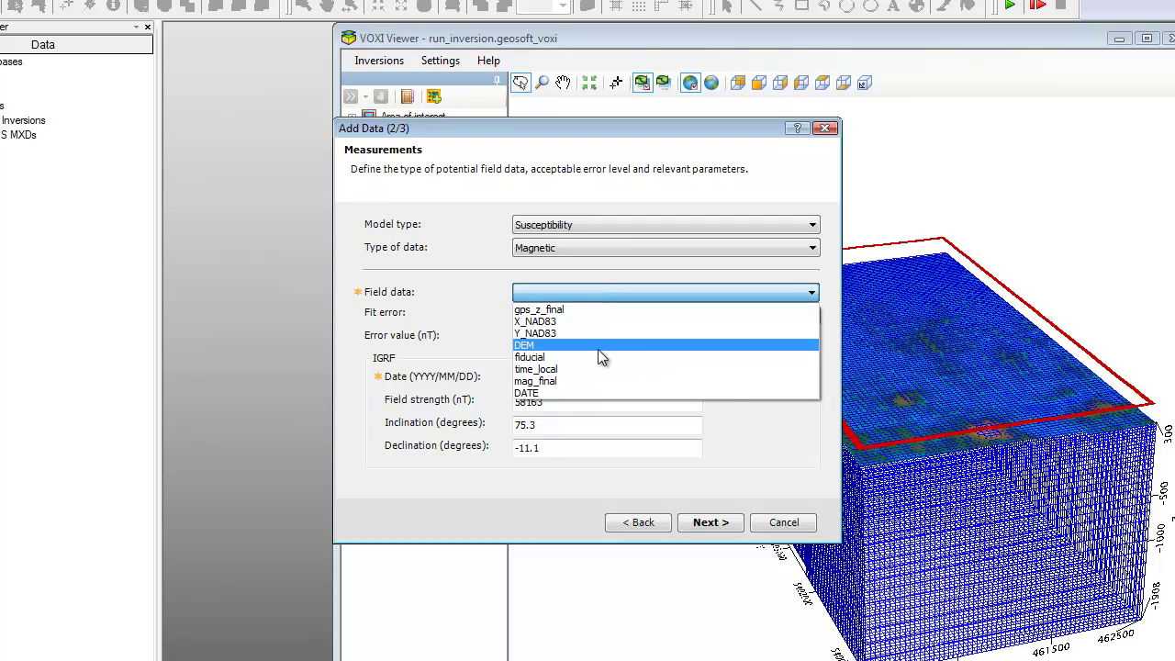
click(598, 381)
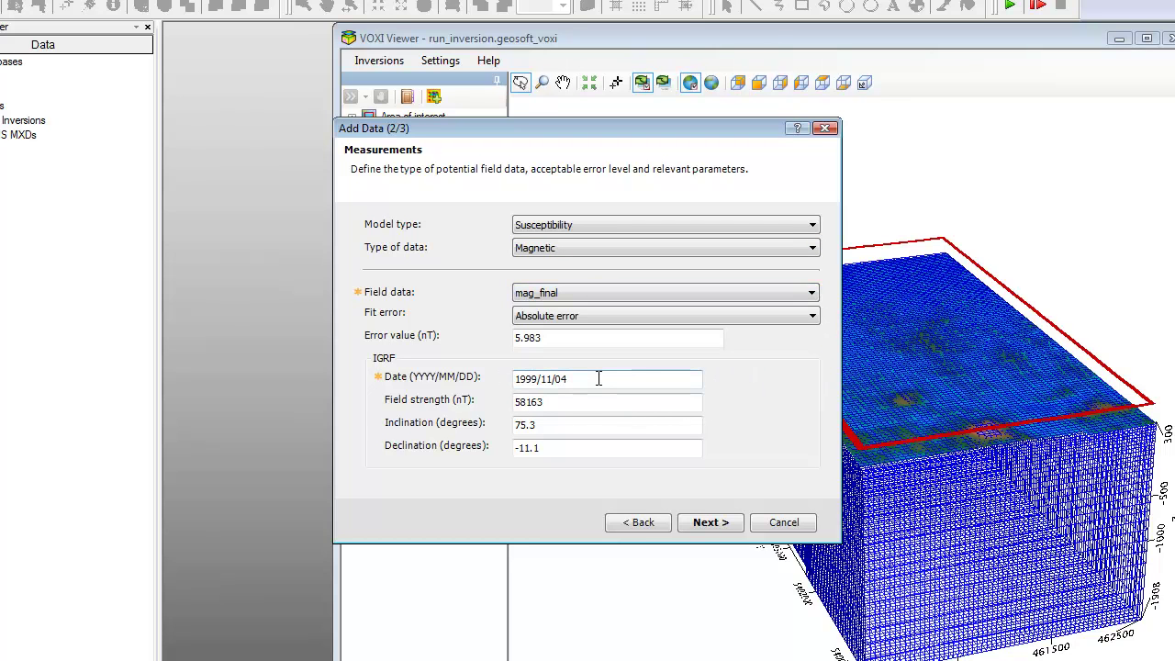
- Set the fit error to 0.2 as a fraction of the standard deviation
drag(561, 341, 510, 341)
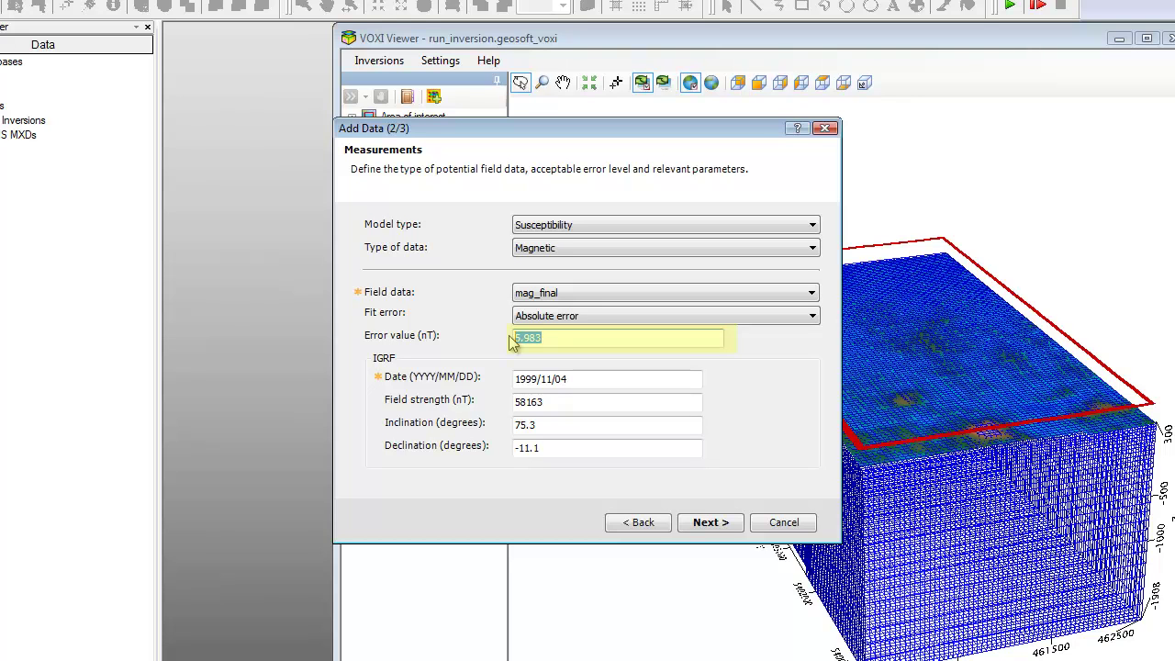
click(567, 376)
click(562, 318)
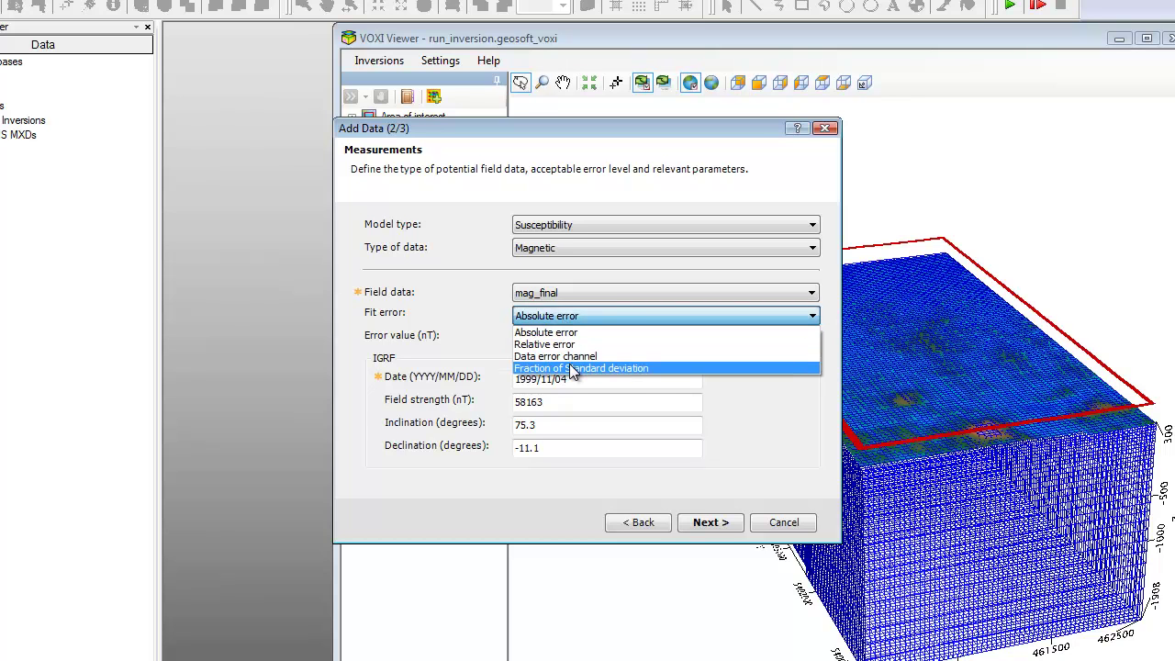
click(569, 367)
double_click(542, 339)
text(2)
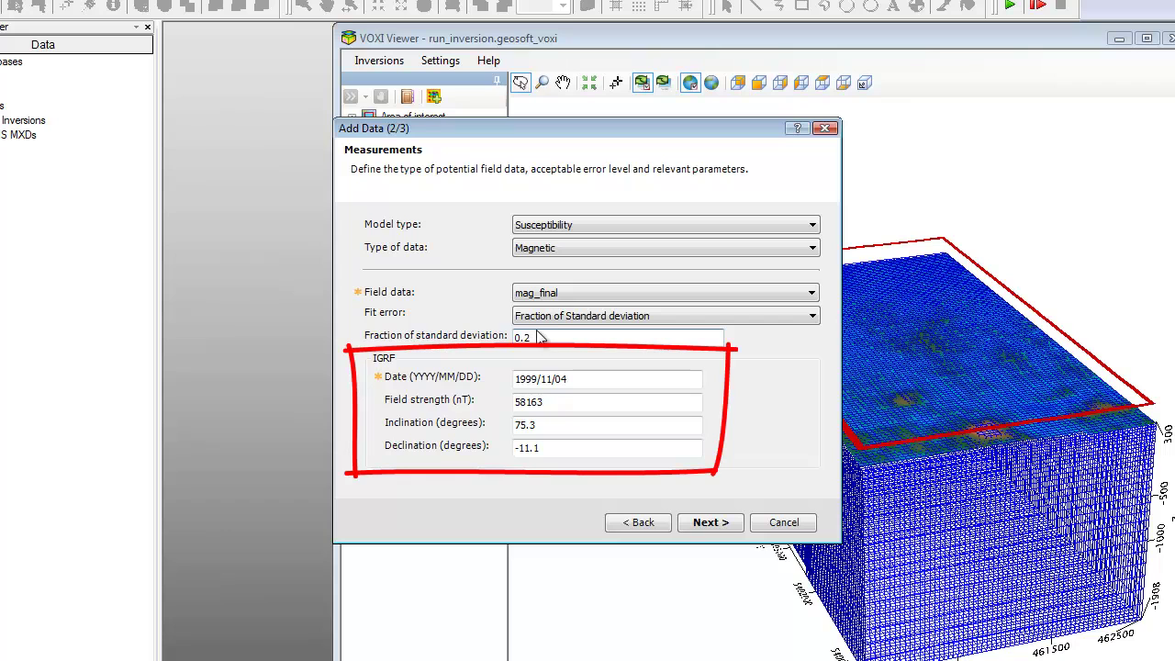
click(572, 374)
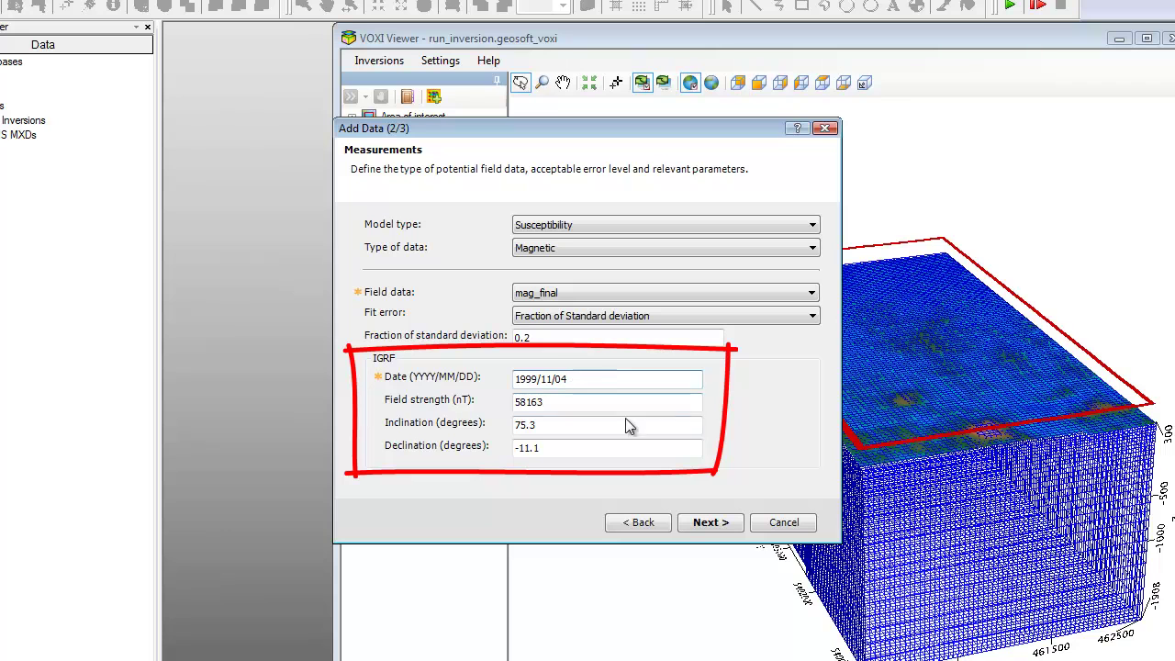
click(690, 524)
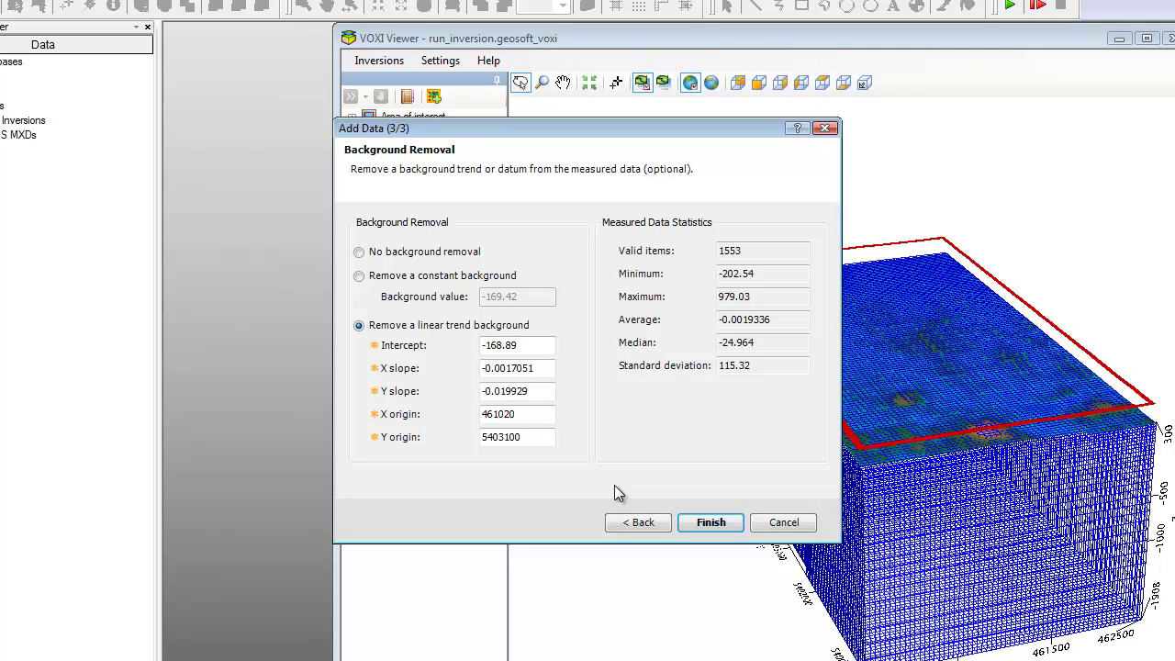
- Choose No background removal and finish adding the mag_final data
mouse_move(341, 268)
mouse_down()
mouse_move(576, 418)
mouse_move(342, 268)
mouse_up()
drag(585, 204, 722, 404)
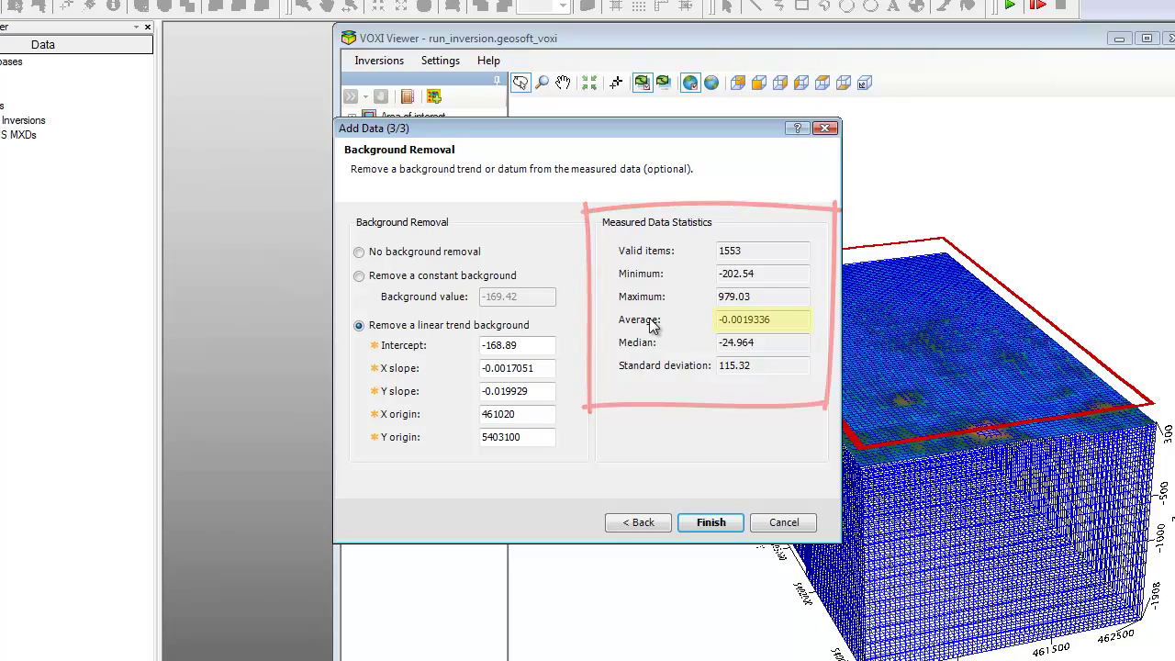
click(359, 252)
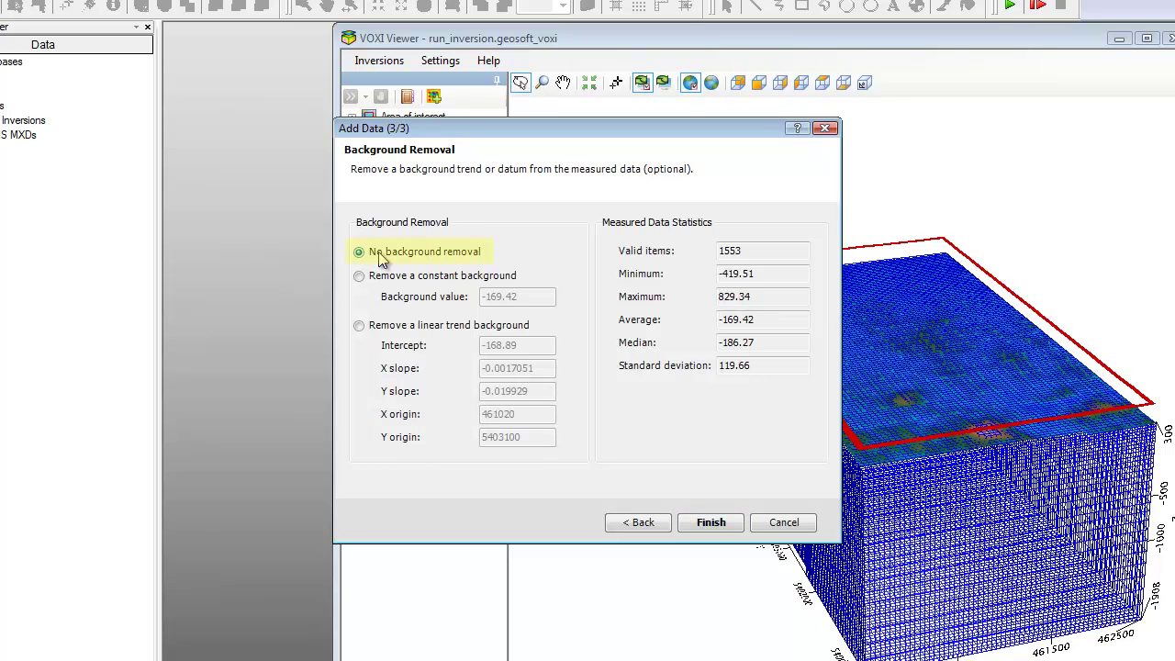
click(684, 522)
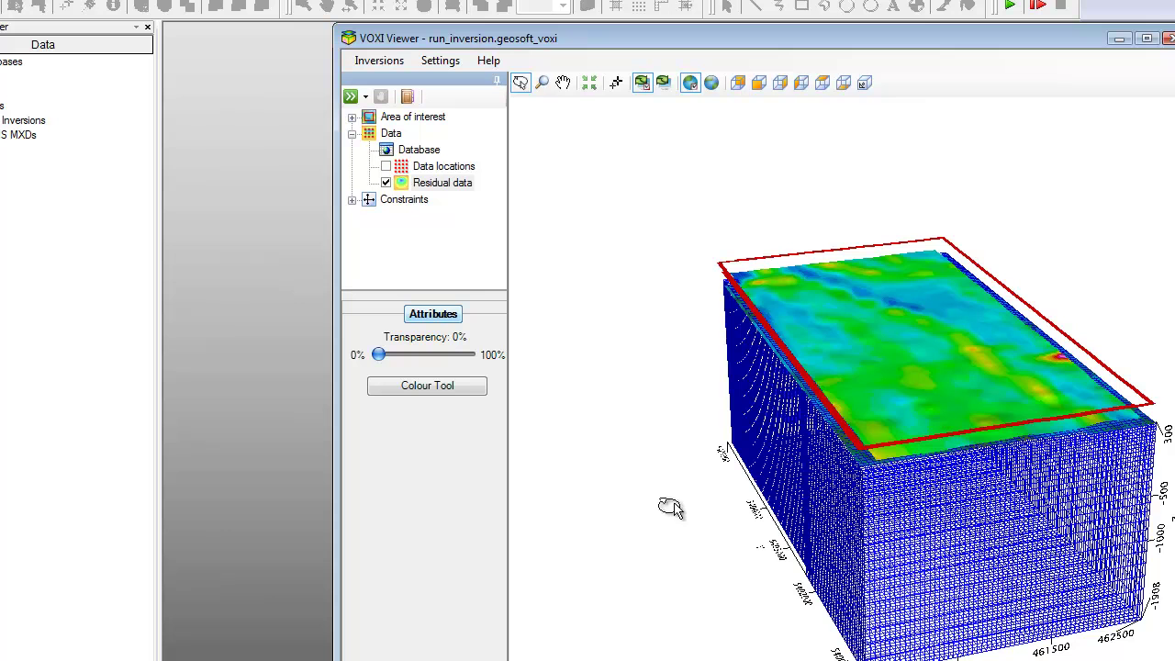
click(387, 166)
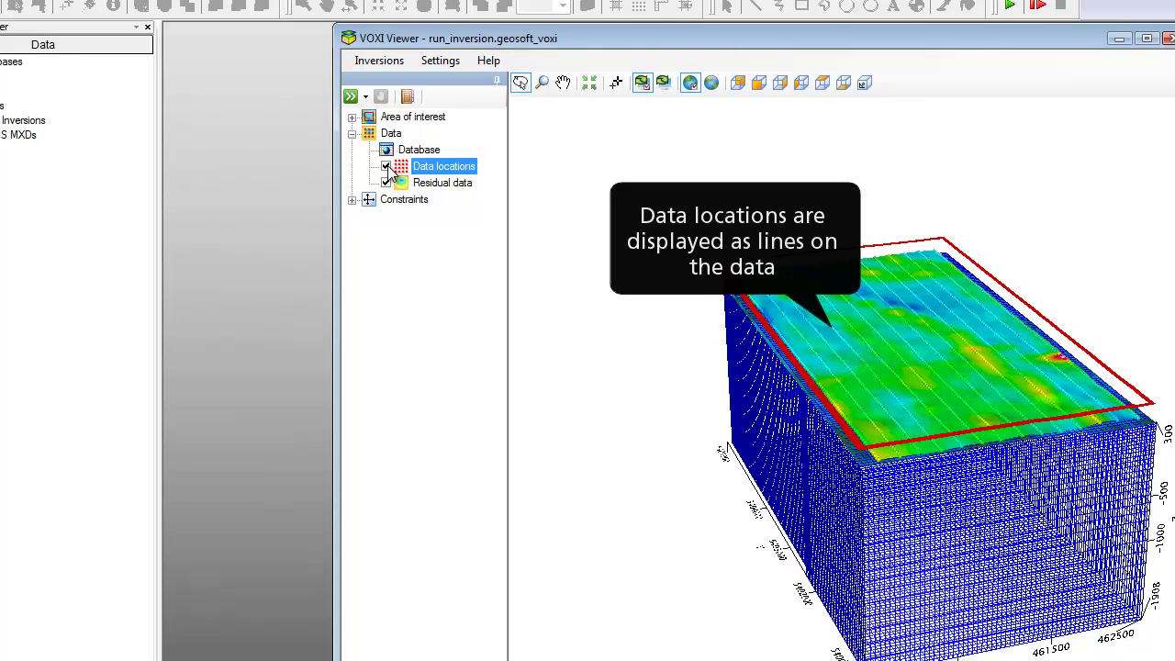
click(386, 166)
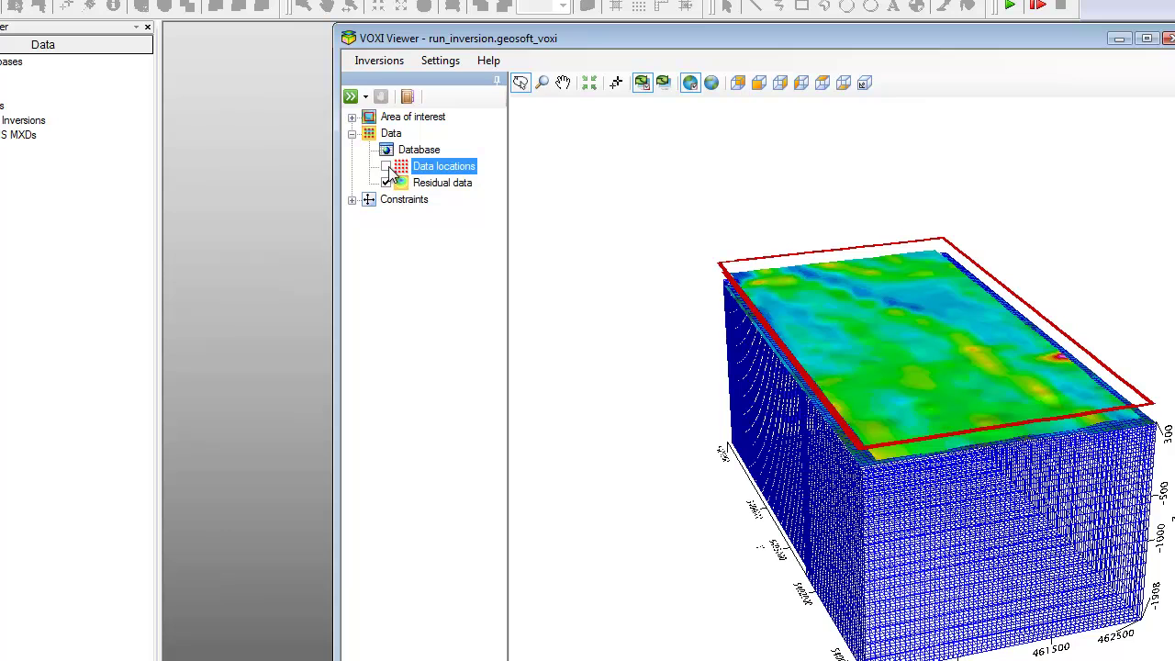
right_click(419, 152)
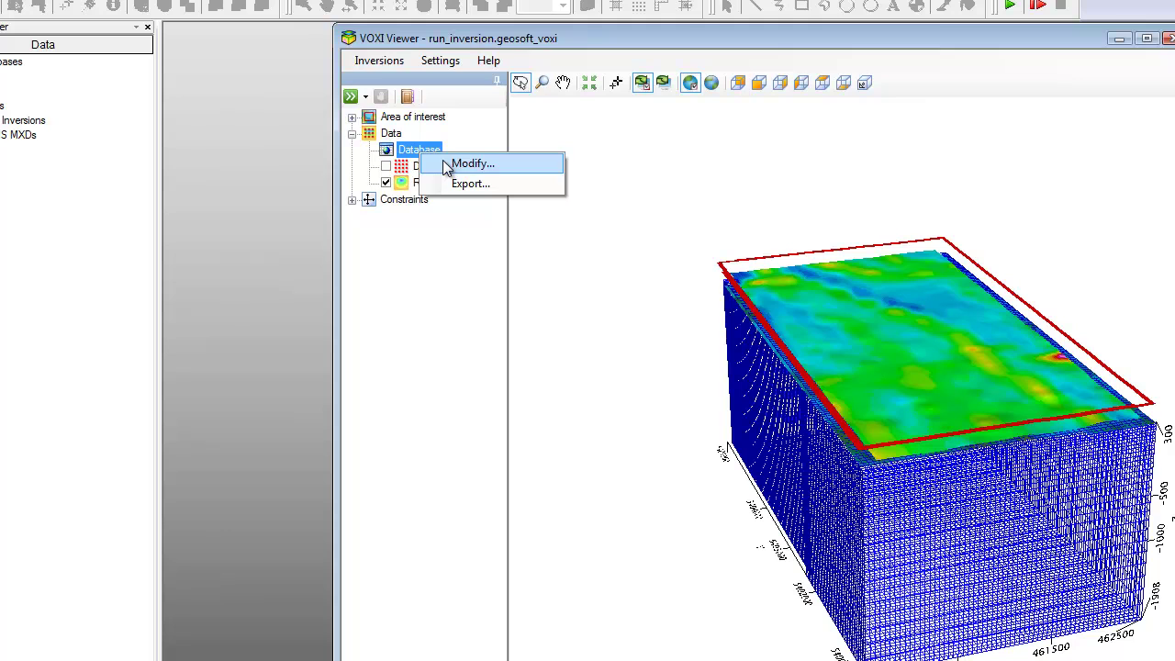
- Make the Upper bound a Voxel constraint using Upper.geosoft_voxel
click(477, 143)
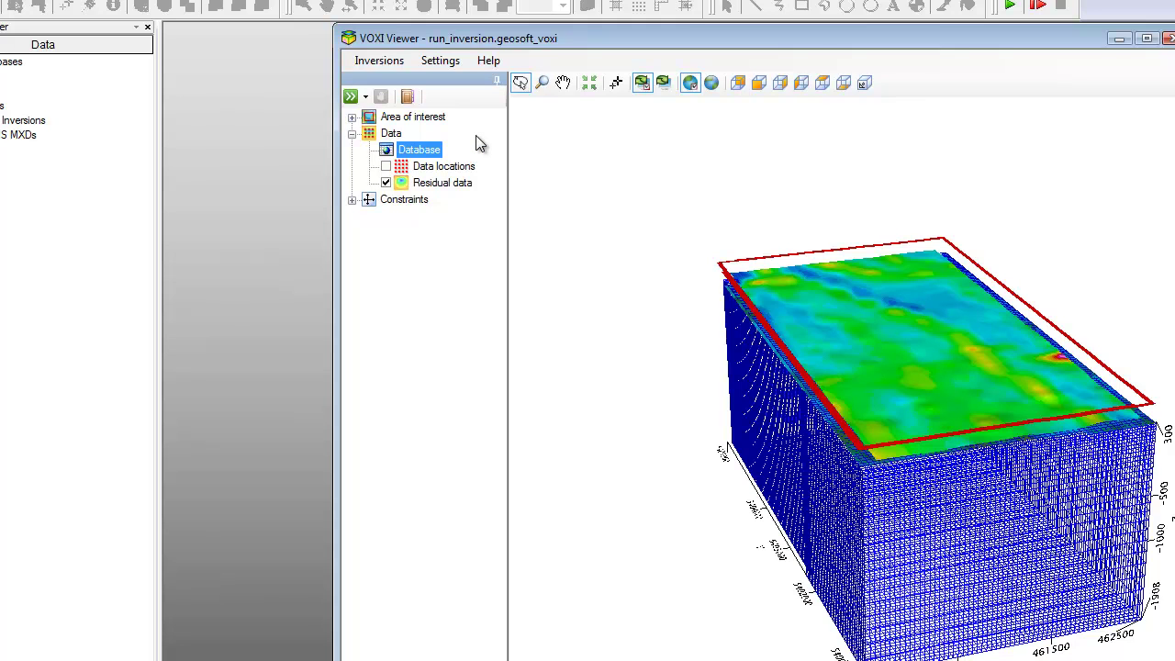
click(353, 201)
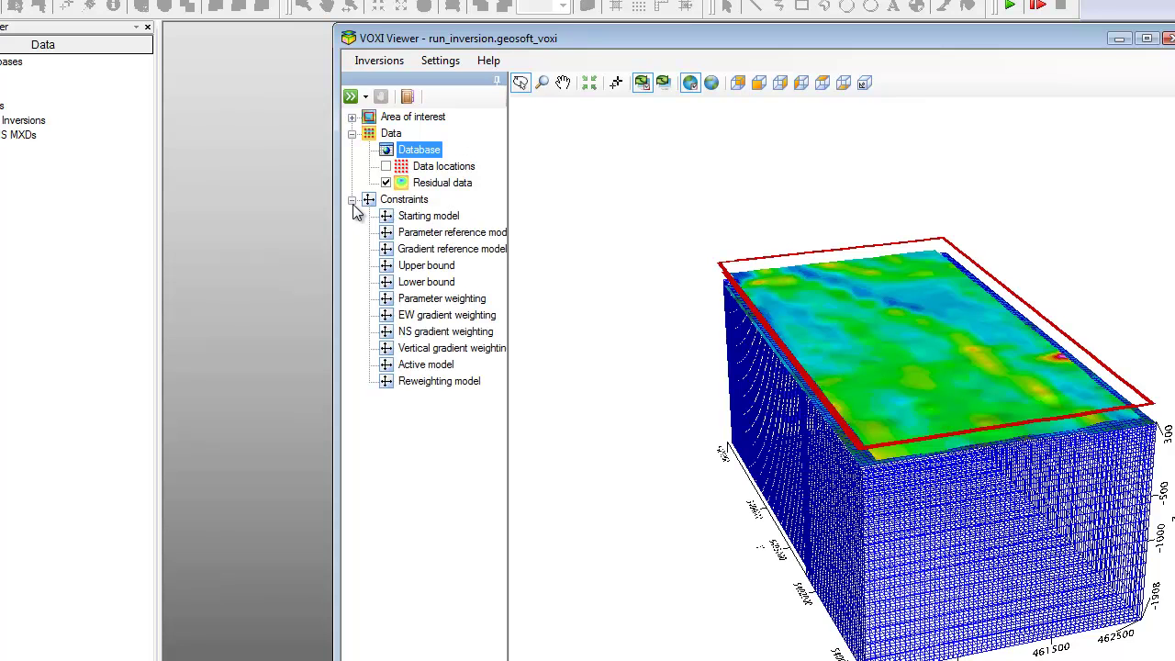
click(428, 267)
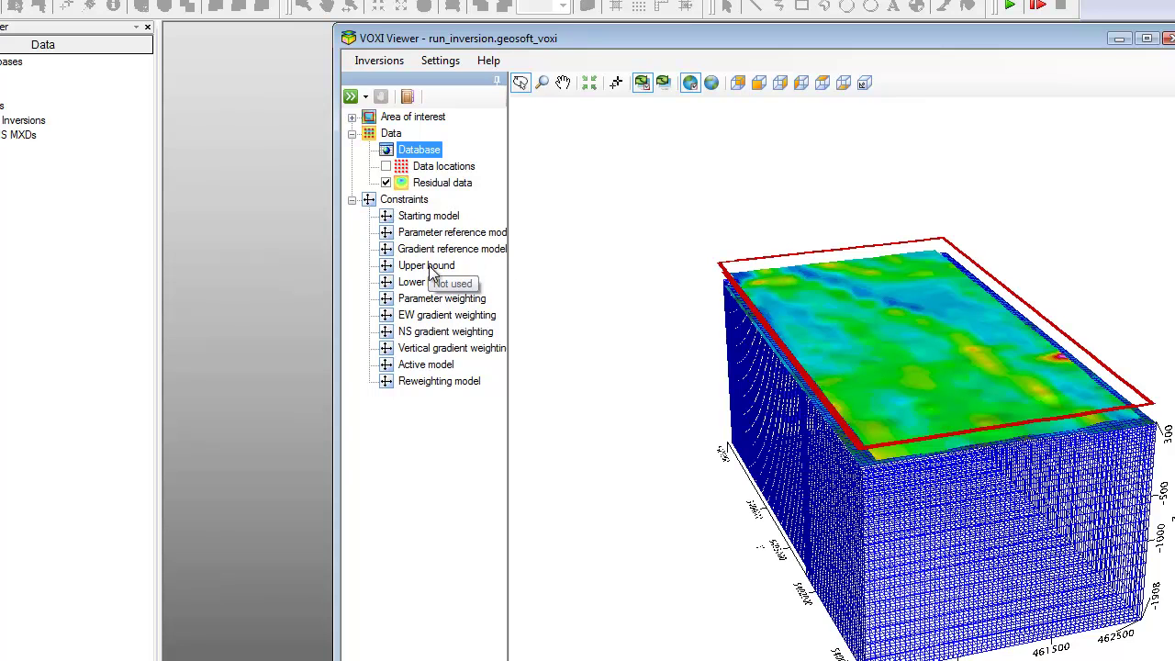
right_click(432, 275)
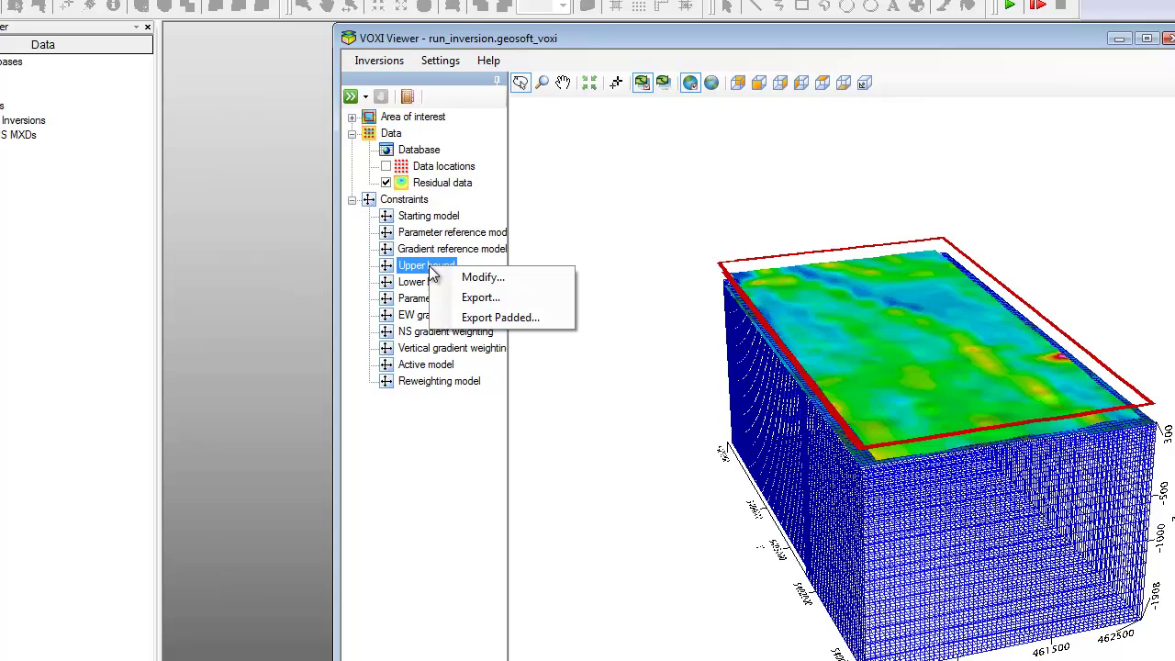
click(466, 285)
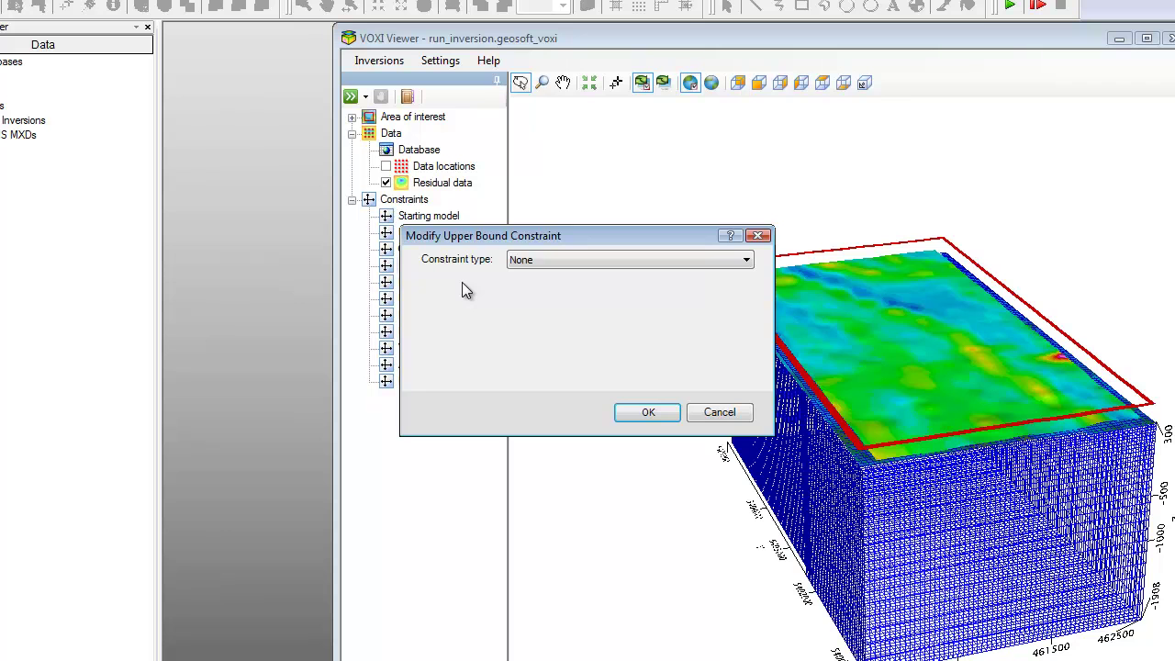
click(572, 260)
click(573, 296)
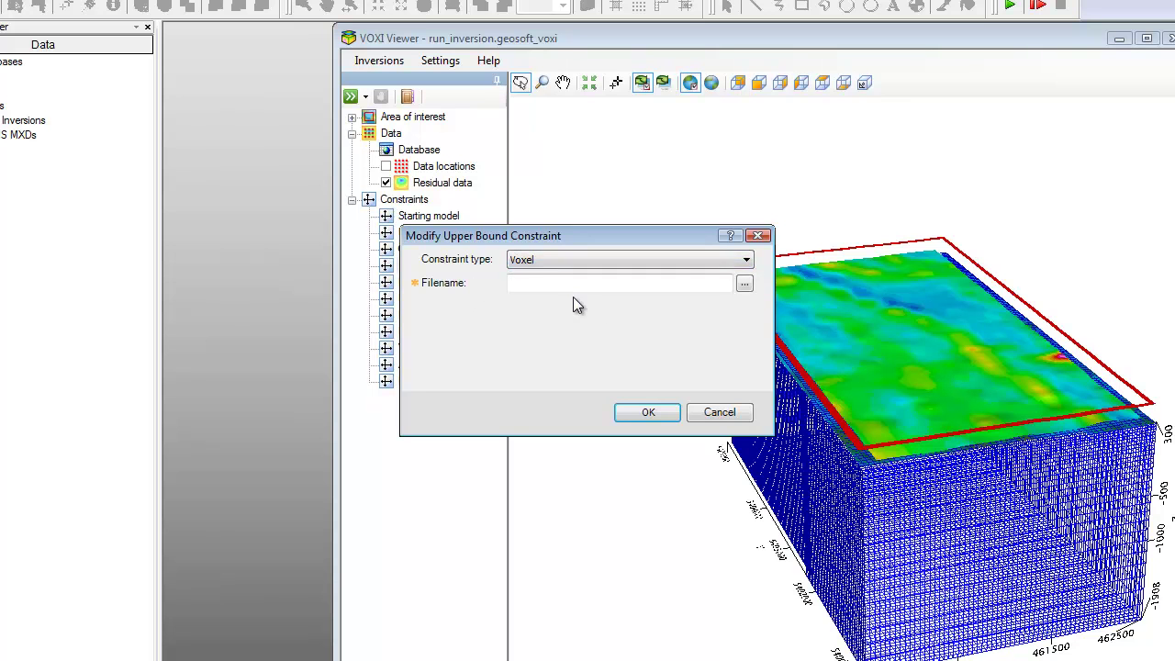
click(745, 283)
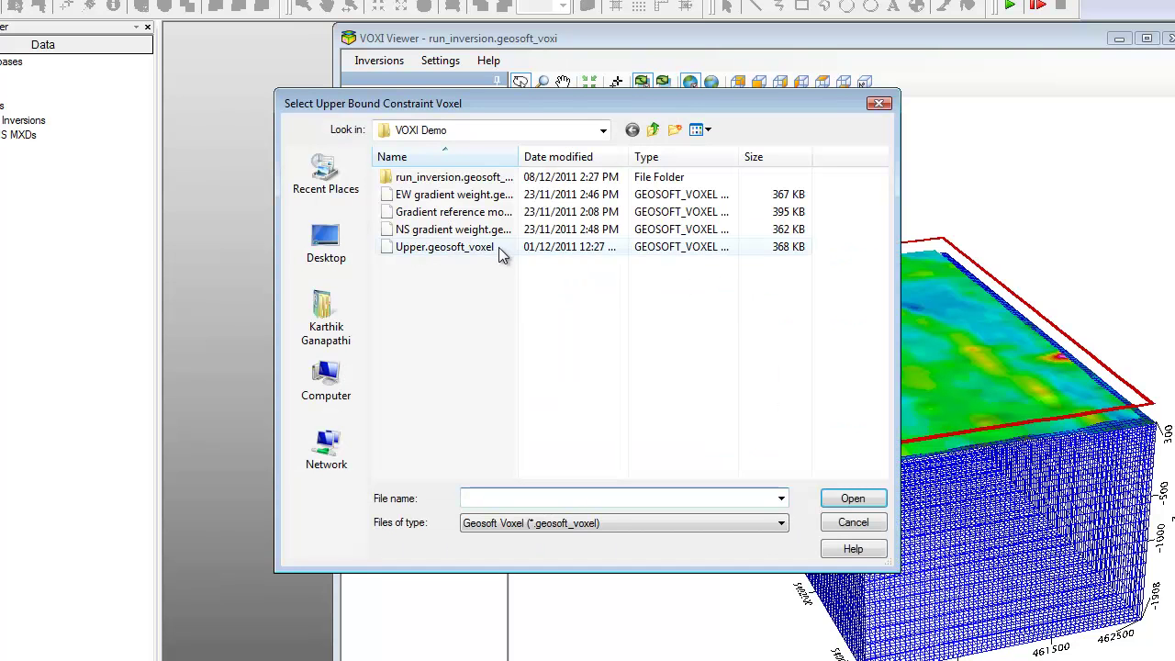
double_click(444, 248)
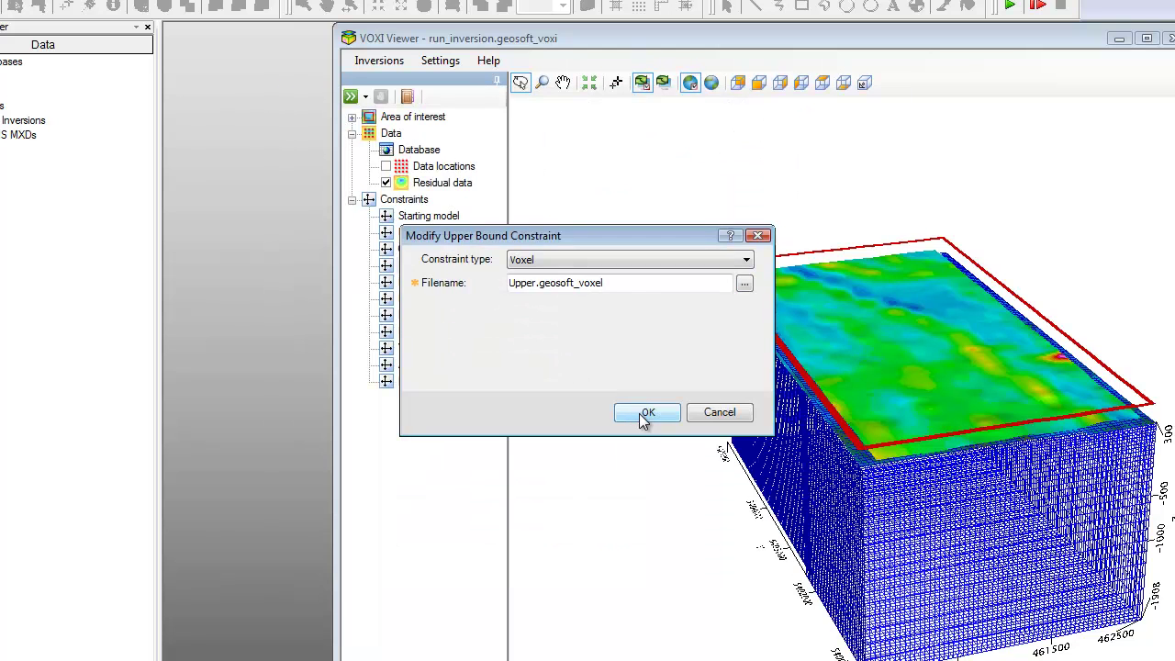
click(637, 416)
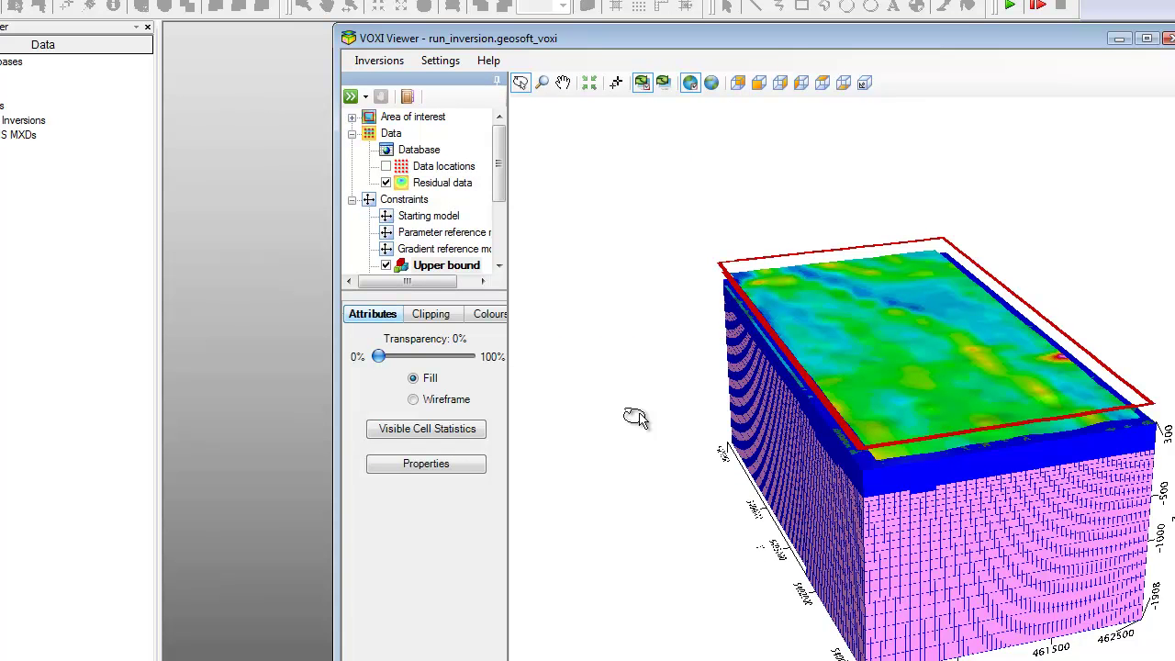
- Hide the mesh grid lines and set the upper-bound voxel to about 59% transparency
click(353, 117)
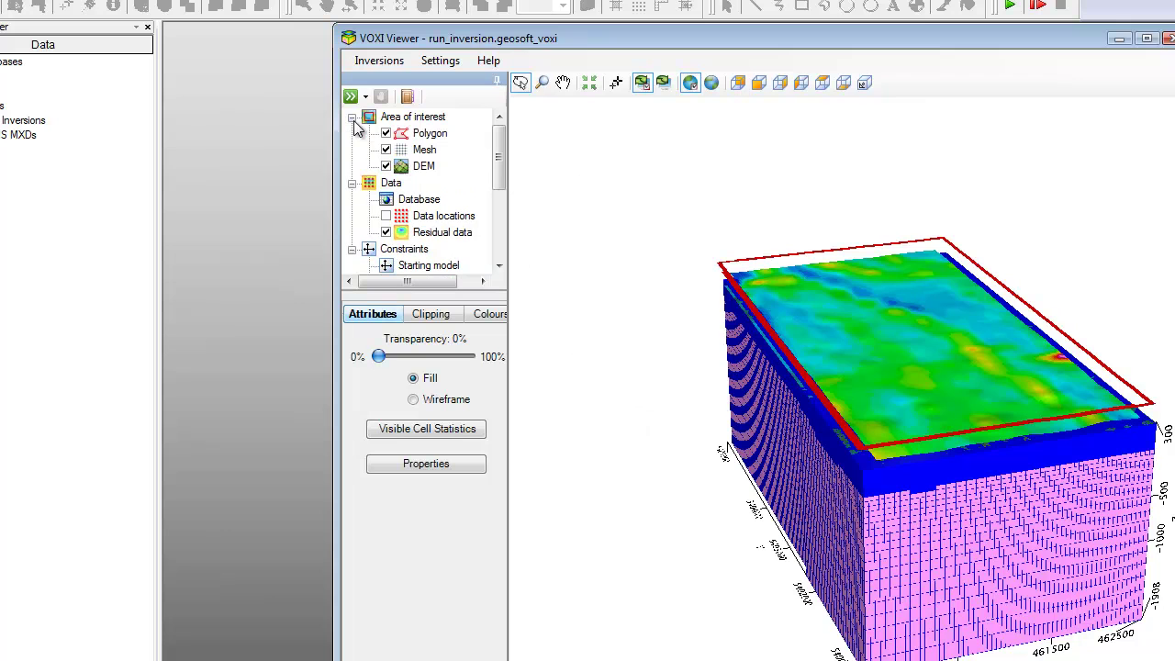
click(386, 149)
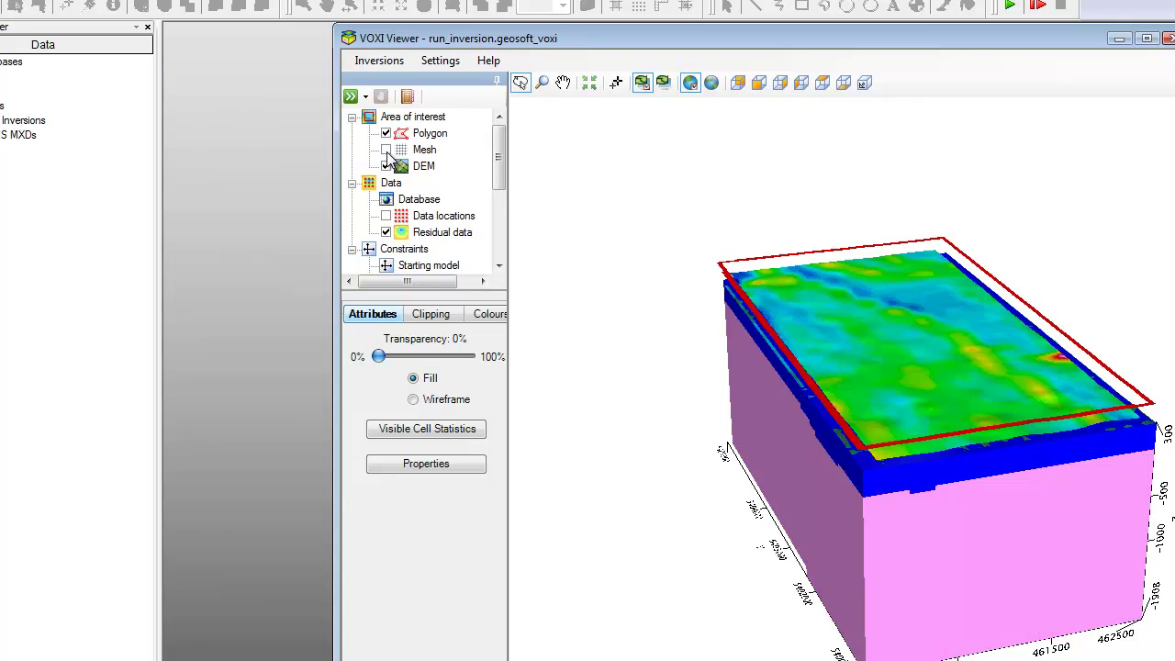
scroll(432, 184, down, 3)
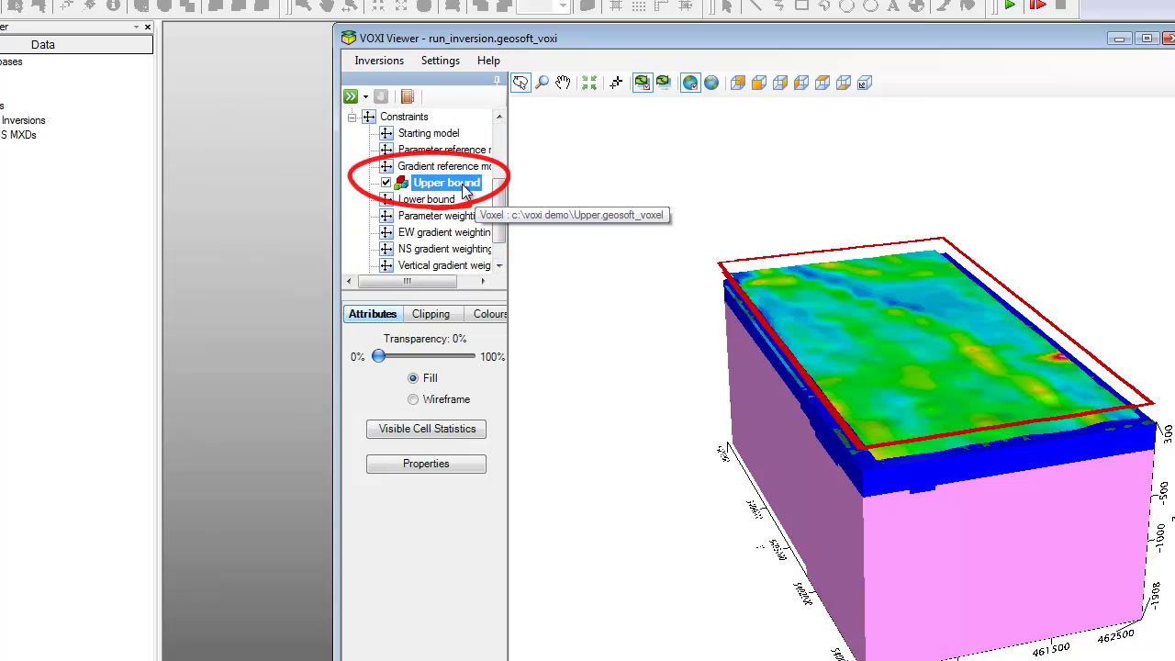
click(767, 440)
drag(767, 440, 726, 373)
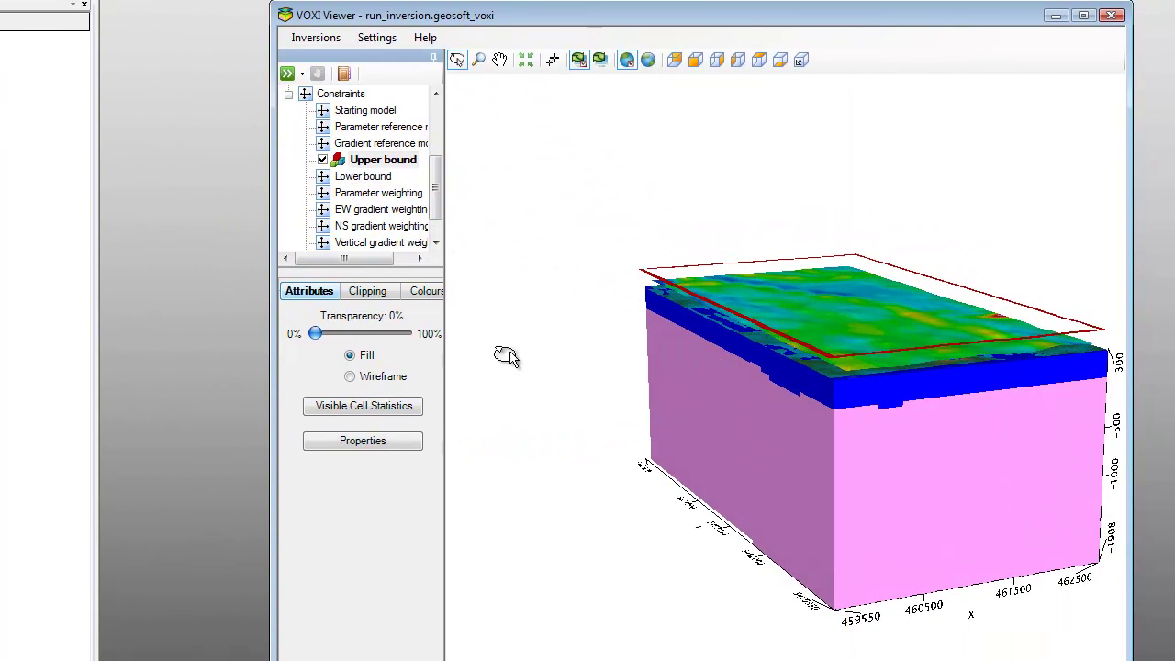
drag(315, 335, 370, 336)
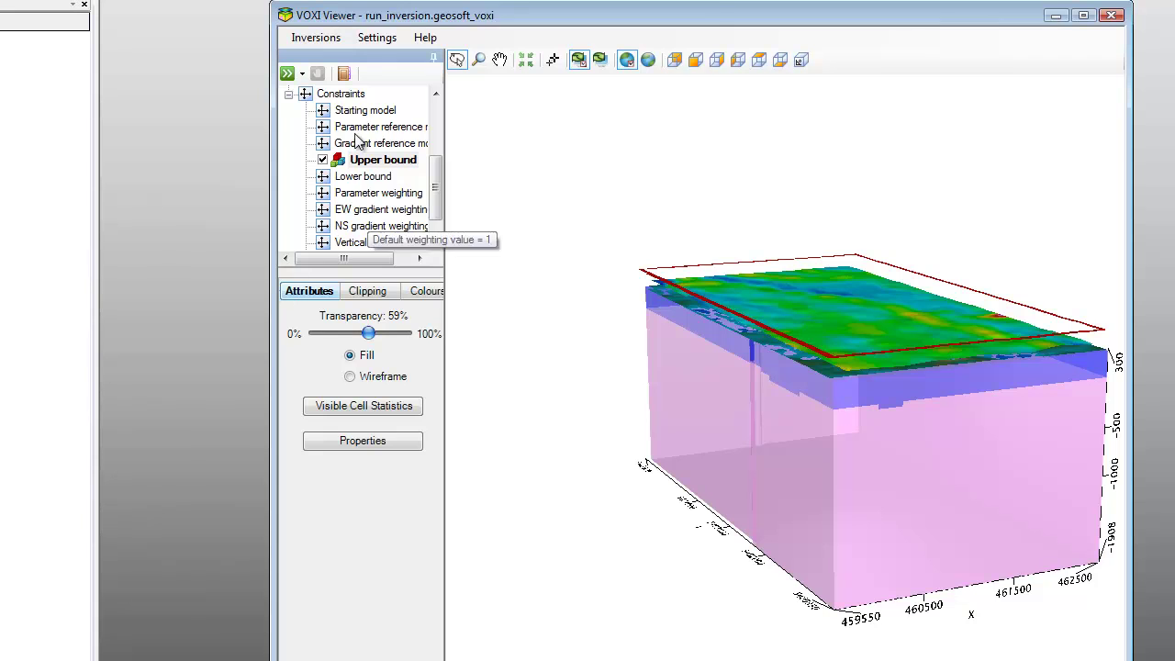
click(349, 97)
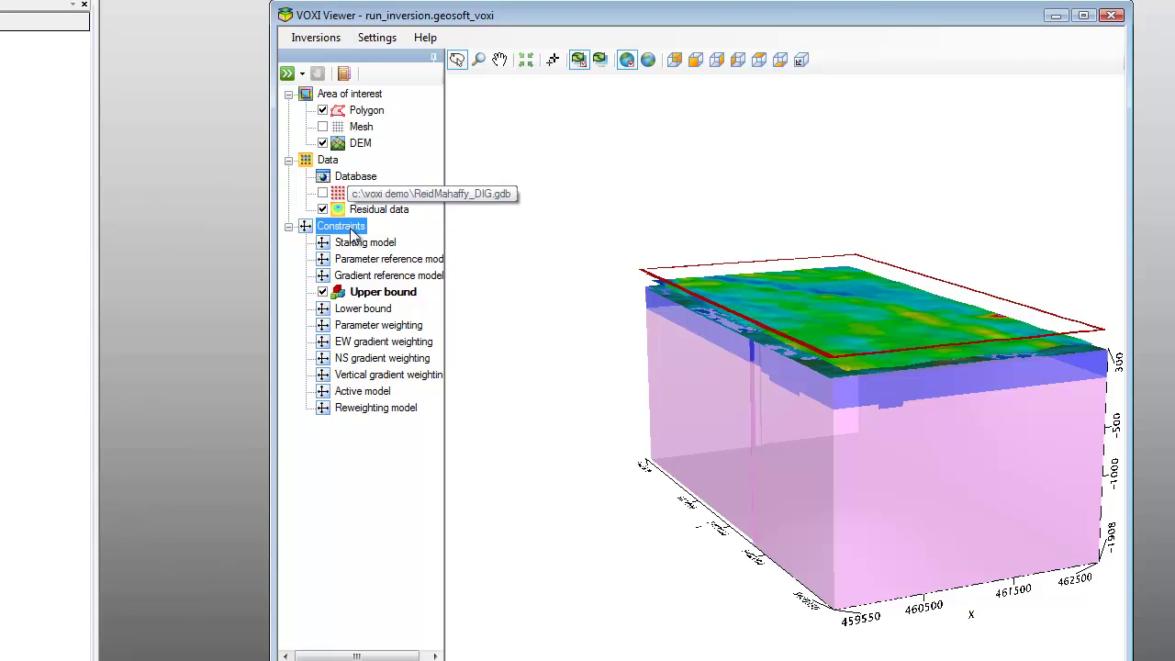
- Make the Gradient reference model a Voxel constraint using Gradient reference model.geosoft_voxel
click(354, 276)
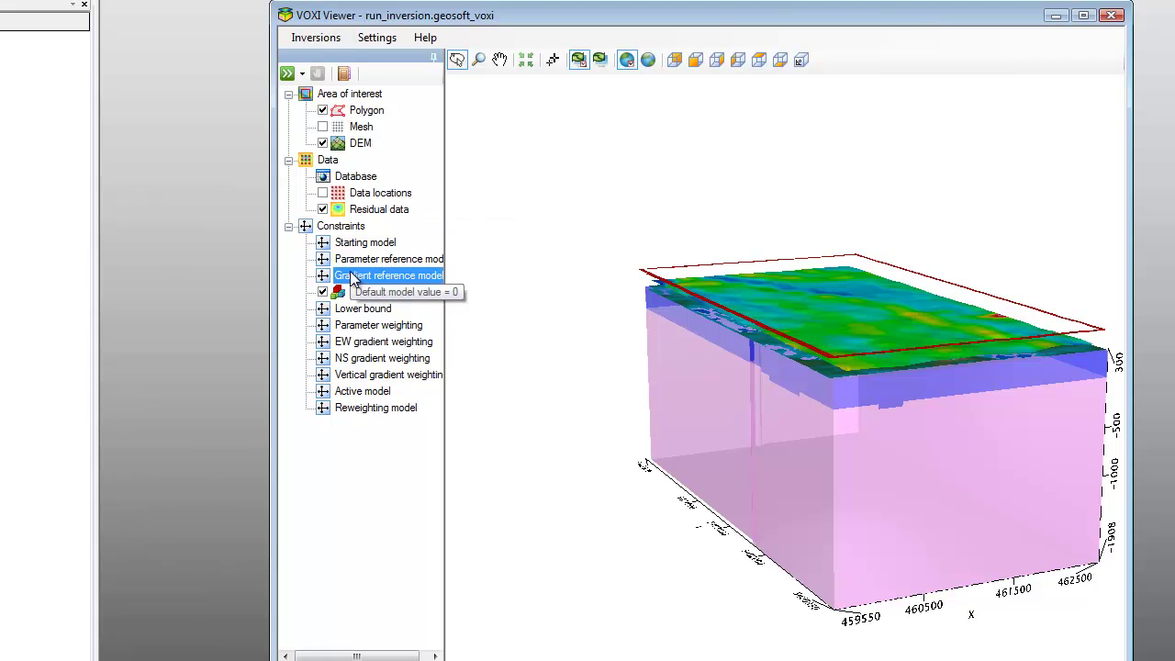
right_click(355, 280)
click(402, 284)
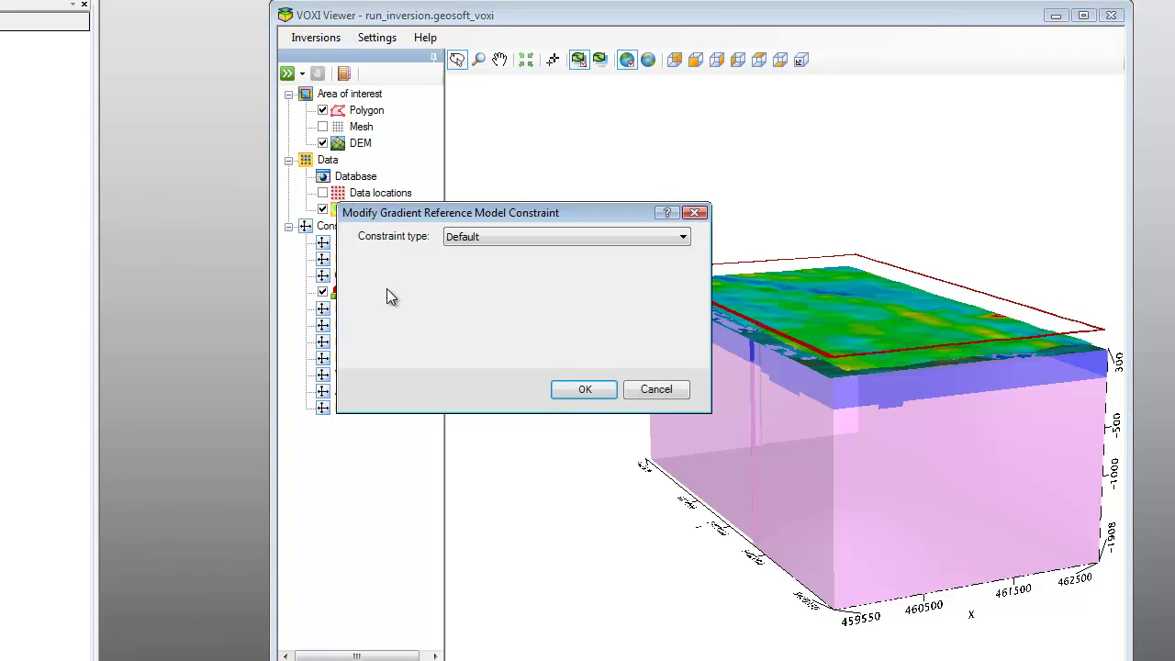
click(577, 237)
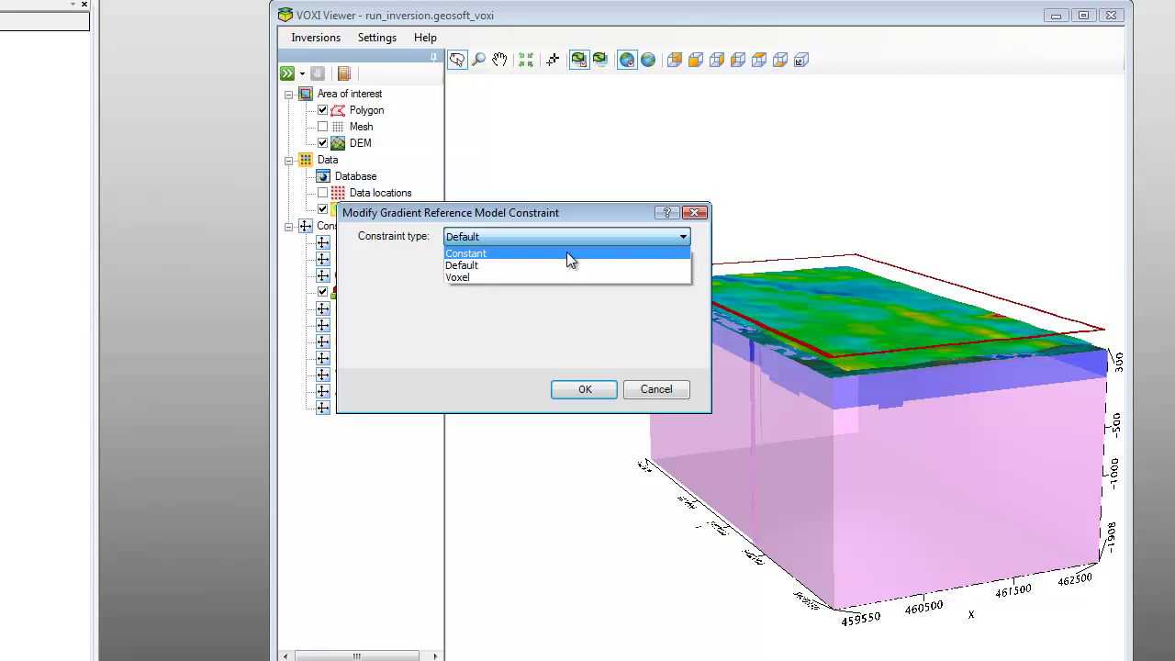
click(560, 277)
click(681, 261)
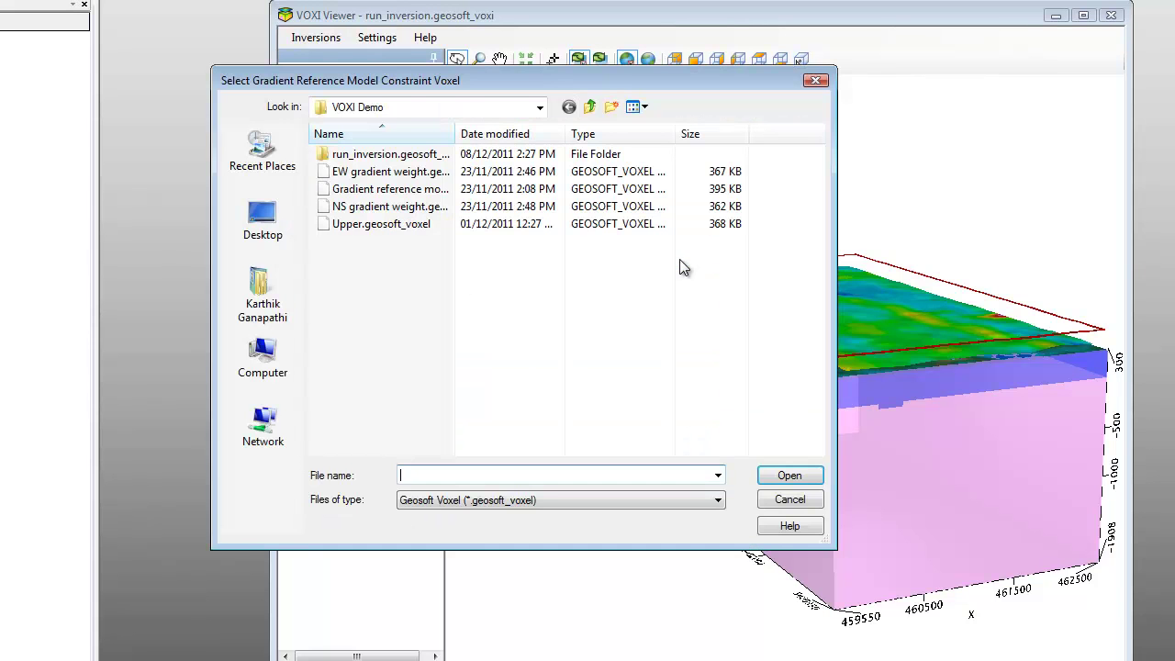
double_click(397, 190)
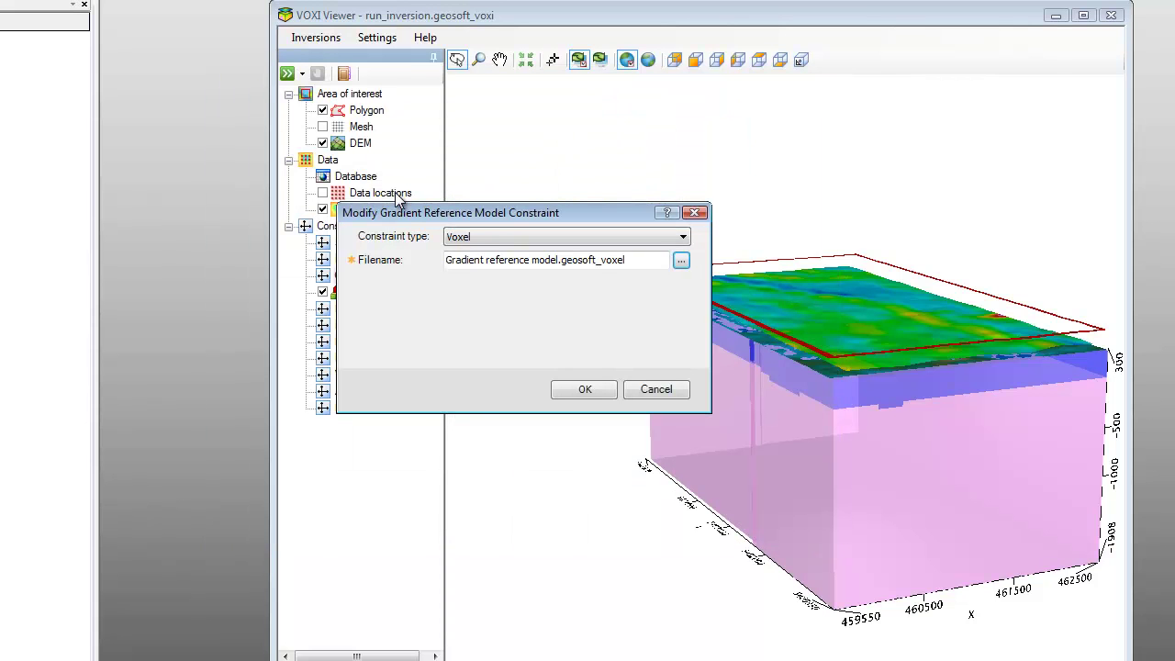
click(571, 394)
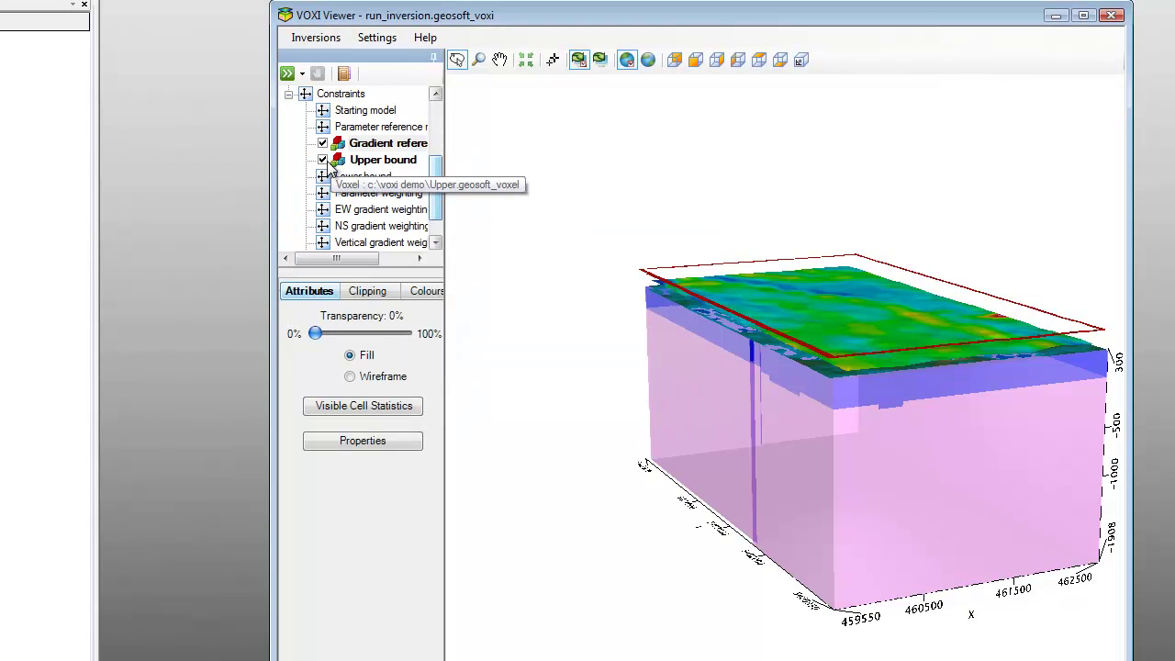
- Hide the Upper bound voxel and view the gradient reference voxel at 55% transparency from the side
click(322, 161)
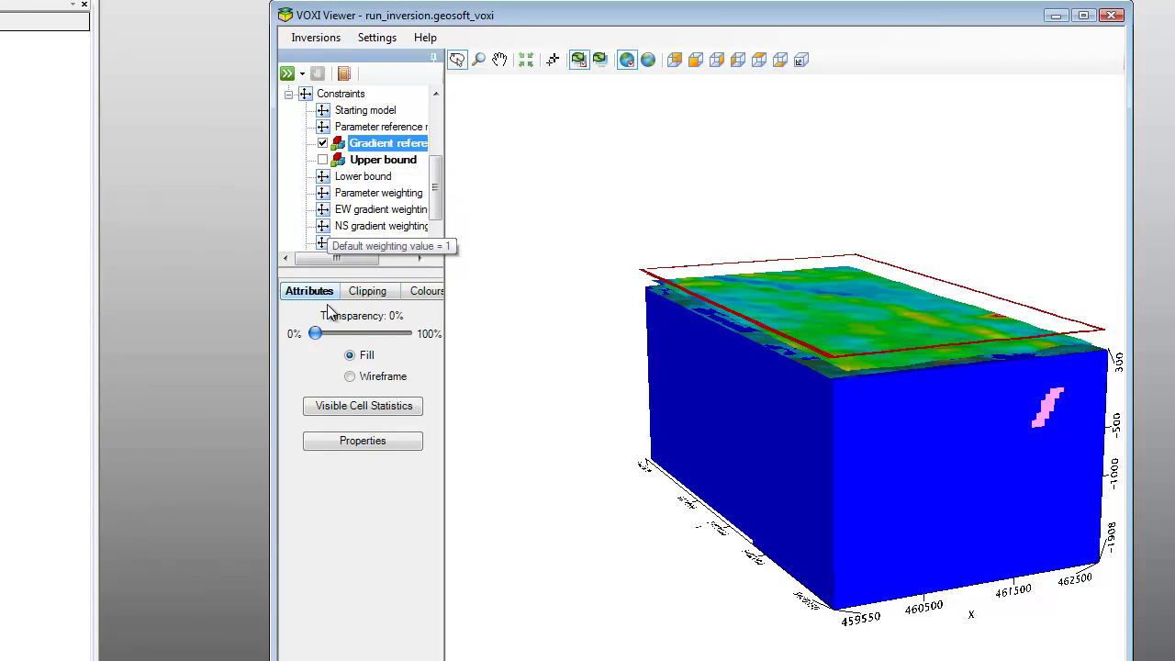
drag(317, 335, 370, 343)
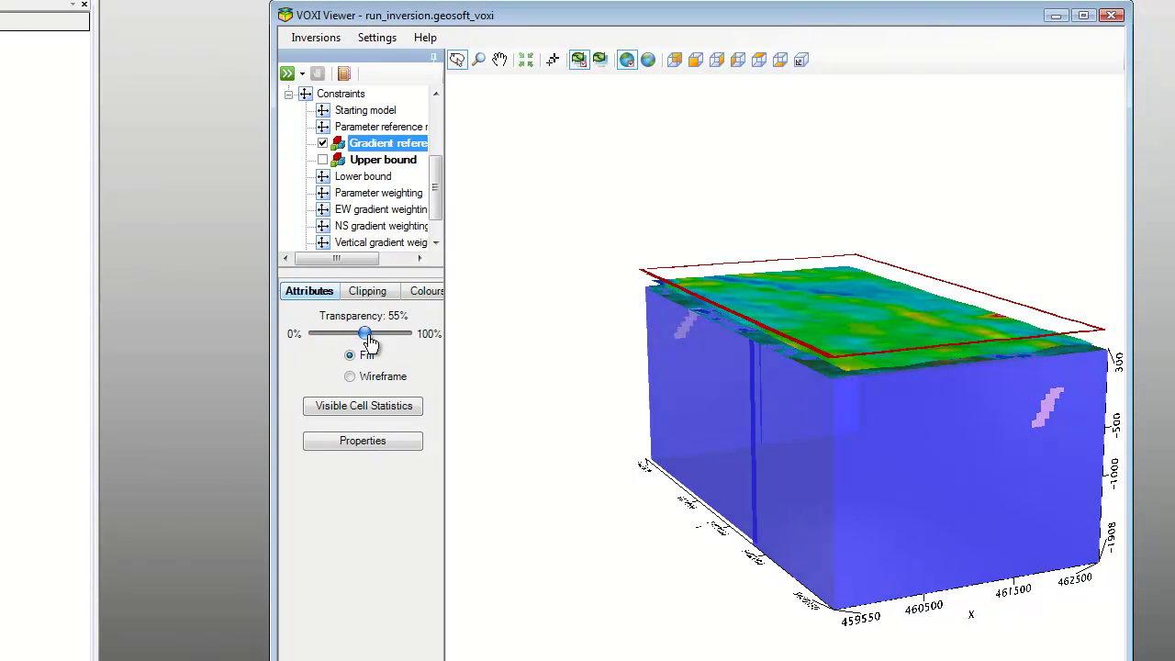
drag(713, 446, 742, 437)
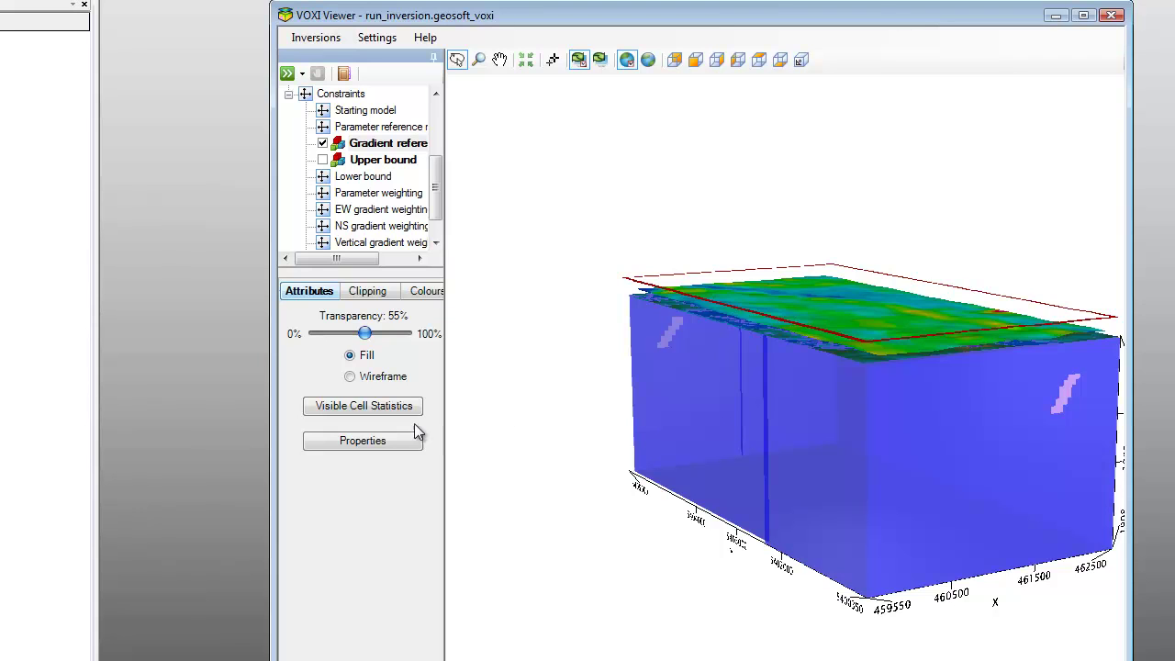
click(357, 97)
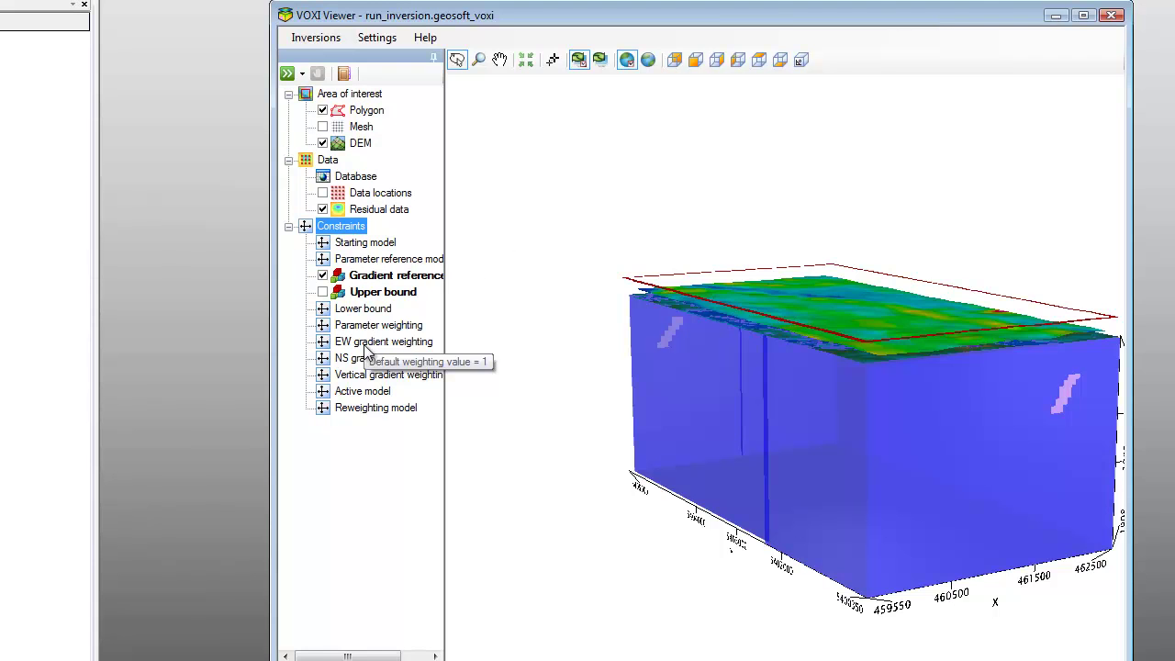
click(368, 343)
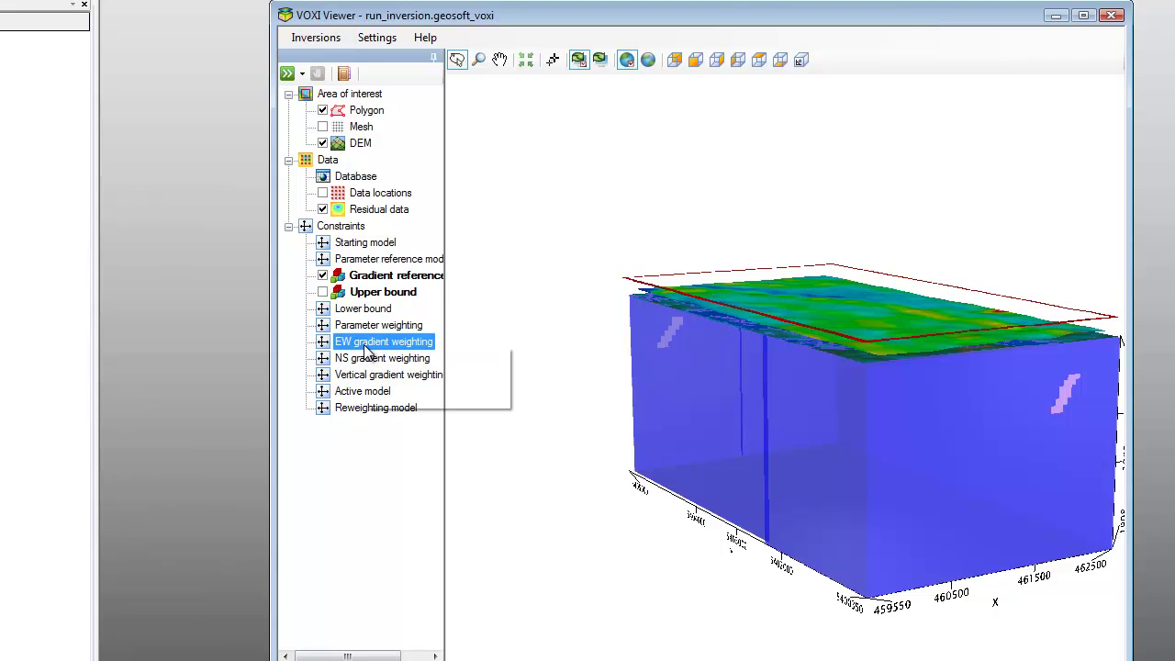
- Make EW gradient weighting a Voxel constraint using EW gradient weight.geosoft_voxel
right_click(366, 349)
click(392, 358)
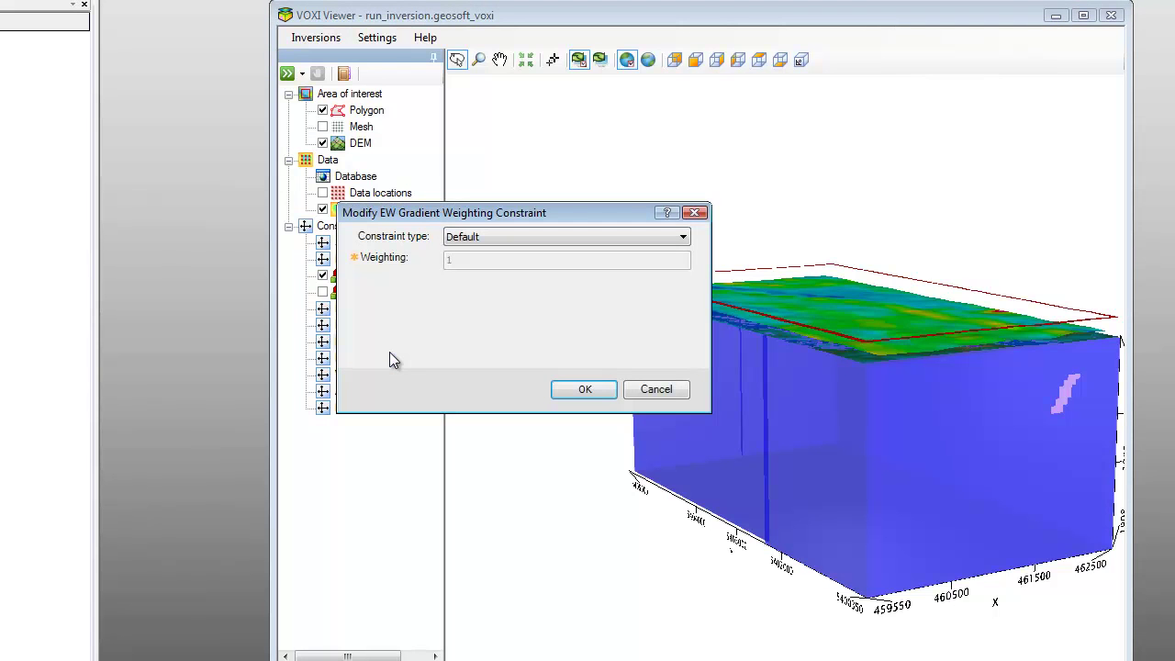
click(553, 238)
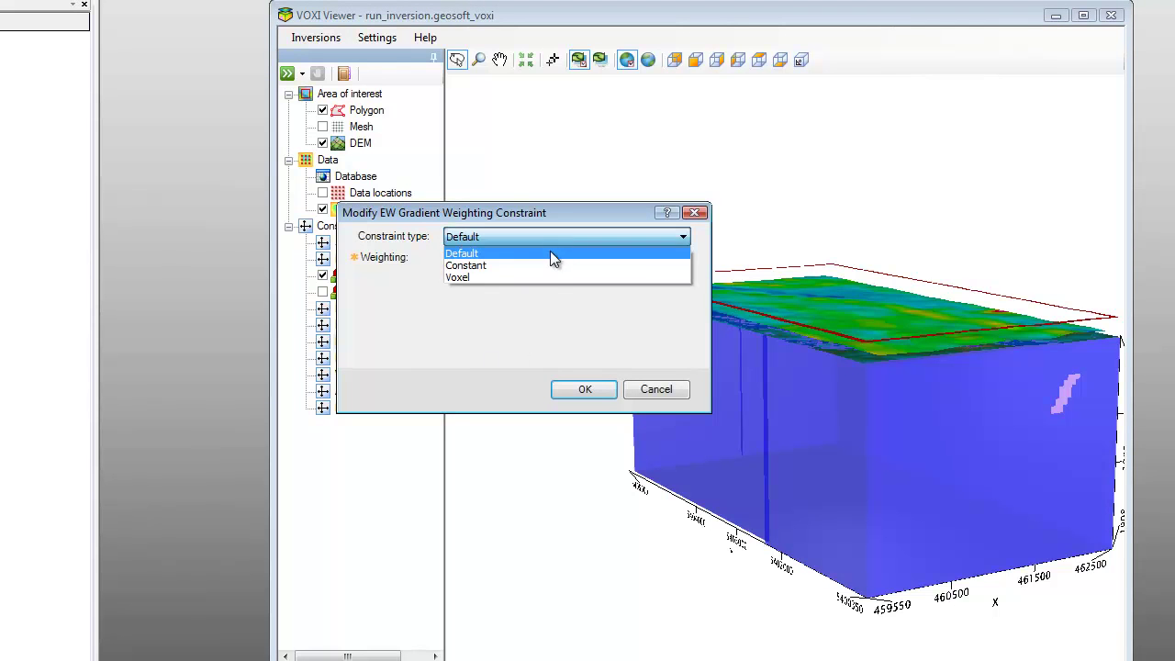
click(548, 273)
click(680, 262)
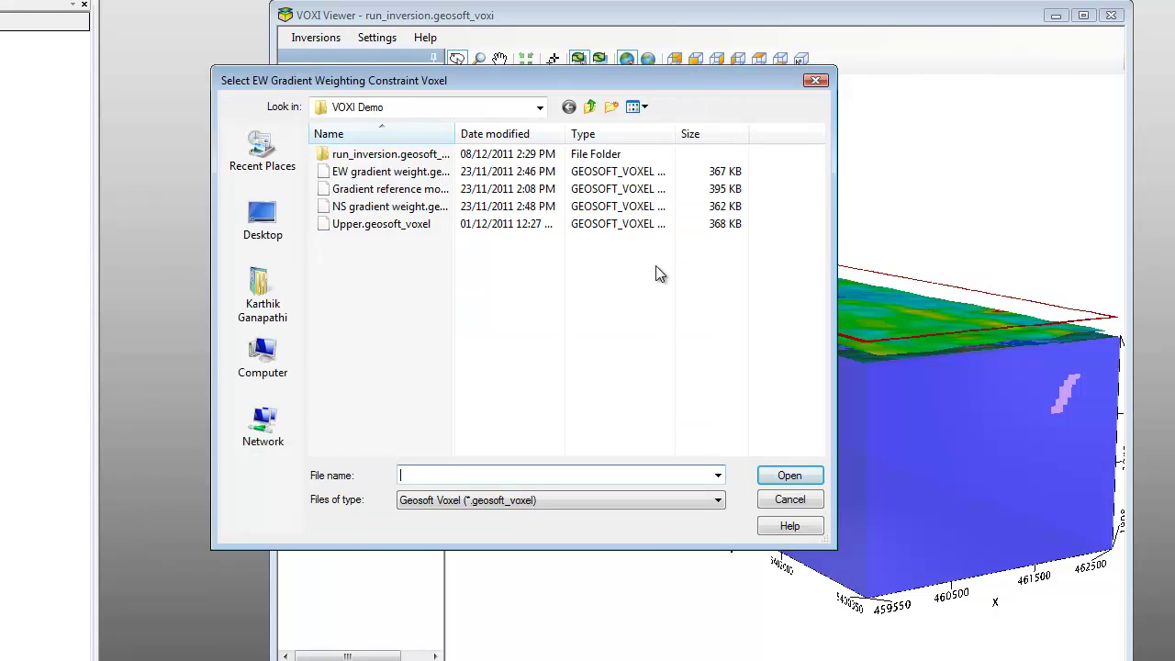
double_click(379, 175)
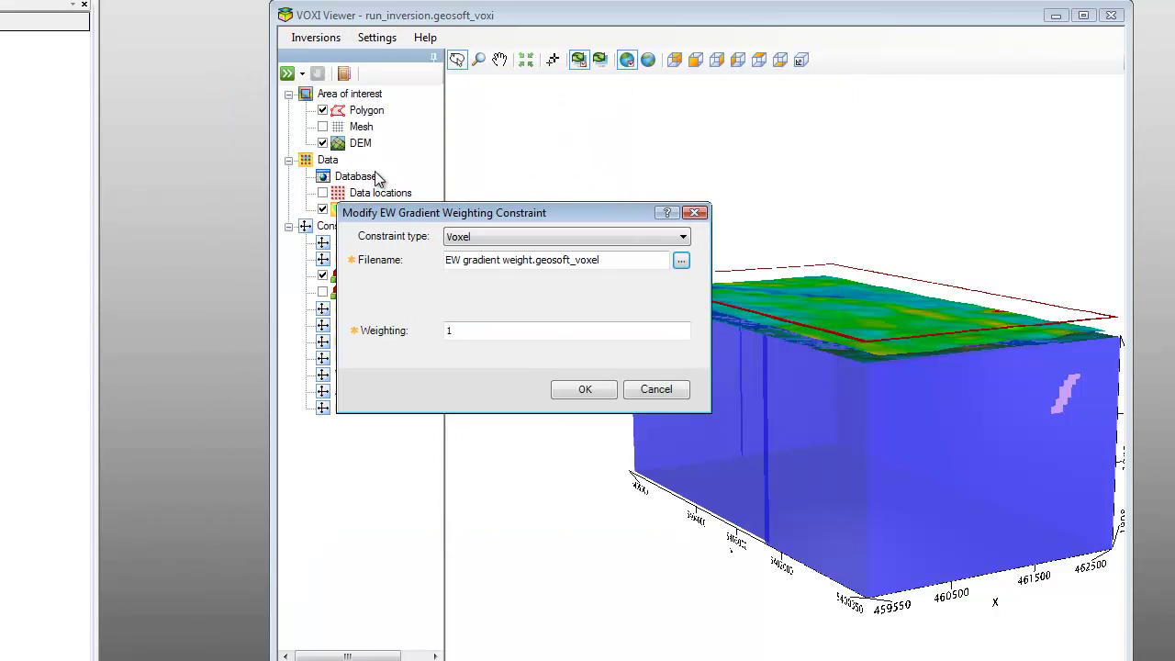
click(565, 392)
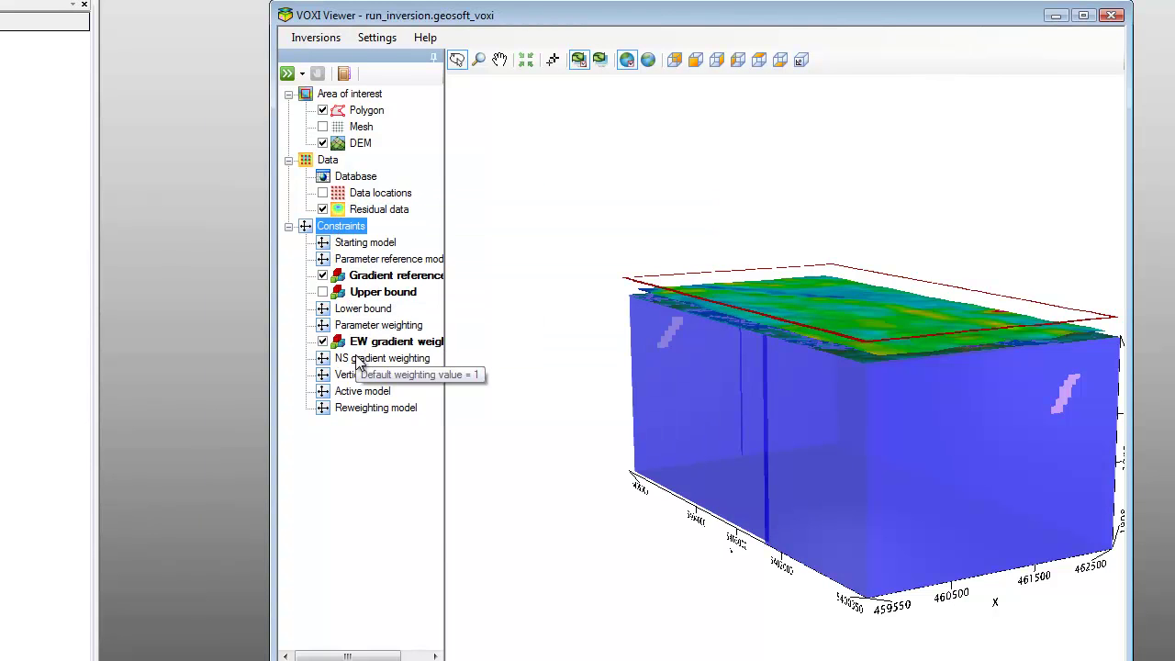
- Make NS gradient weighting a Voxel constraint using NS gradient weight.geosoft_voxel
right_click(357, 358)
click(408, 366)
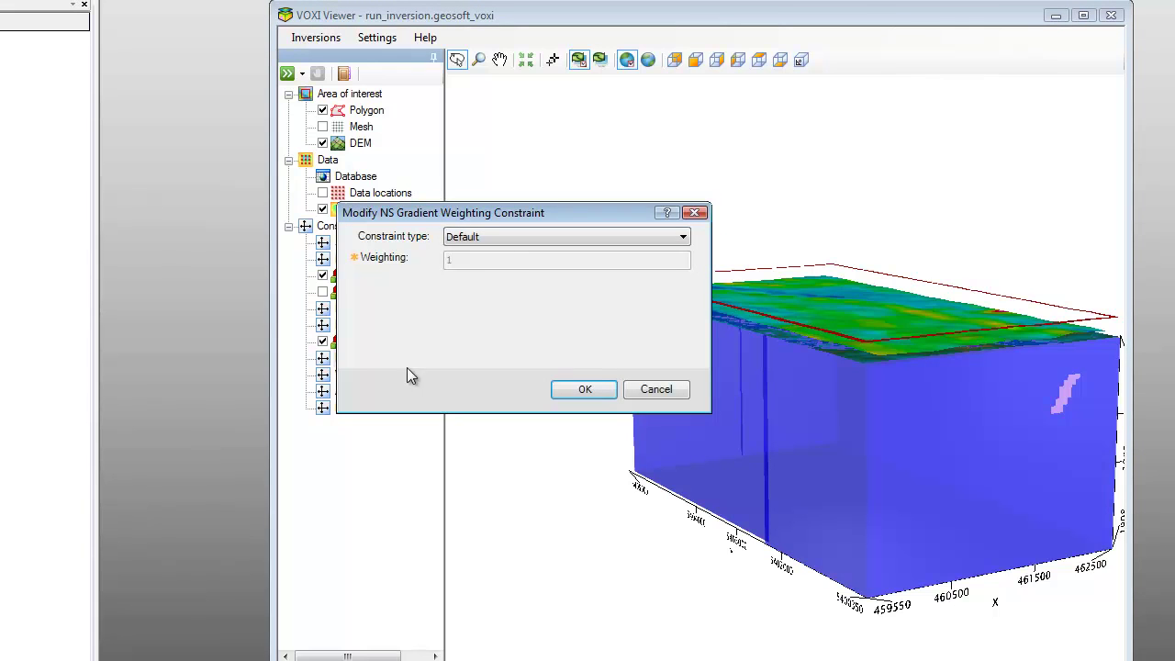
click(502, 240)
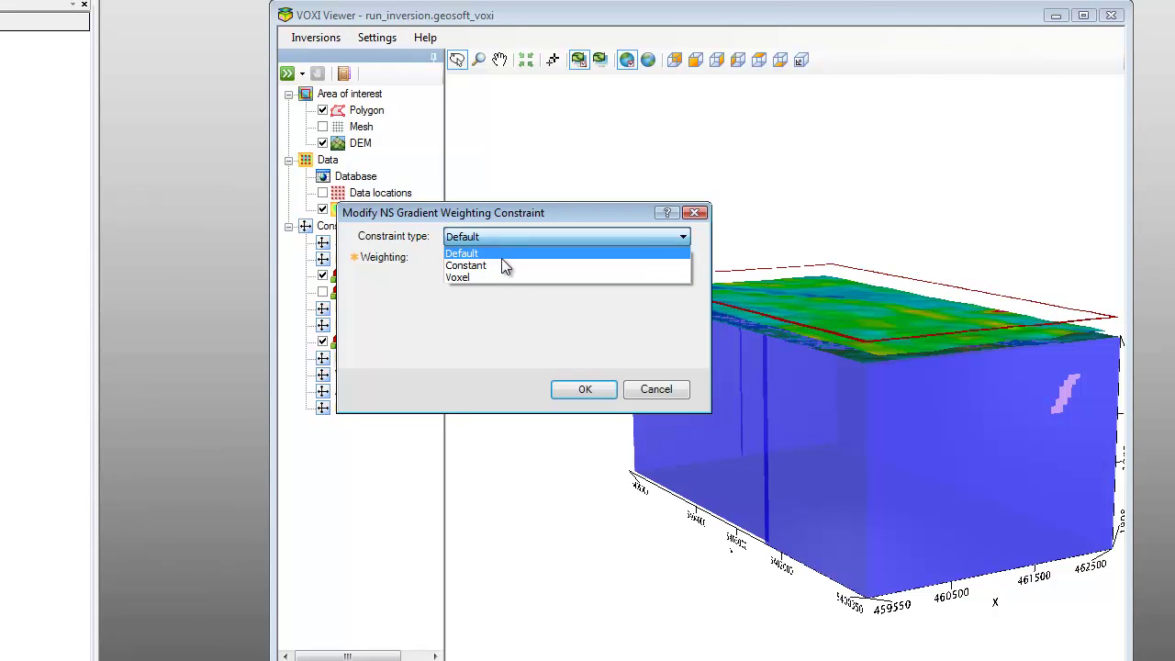
click(502, 272)
click(680, 261)
double_click(372, 207)
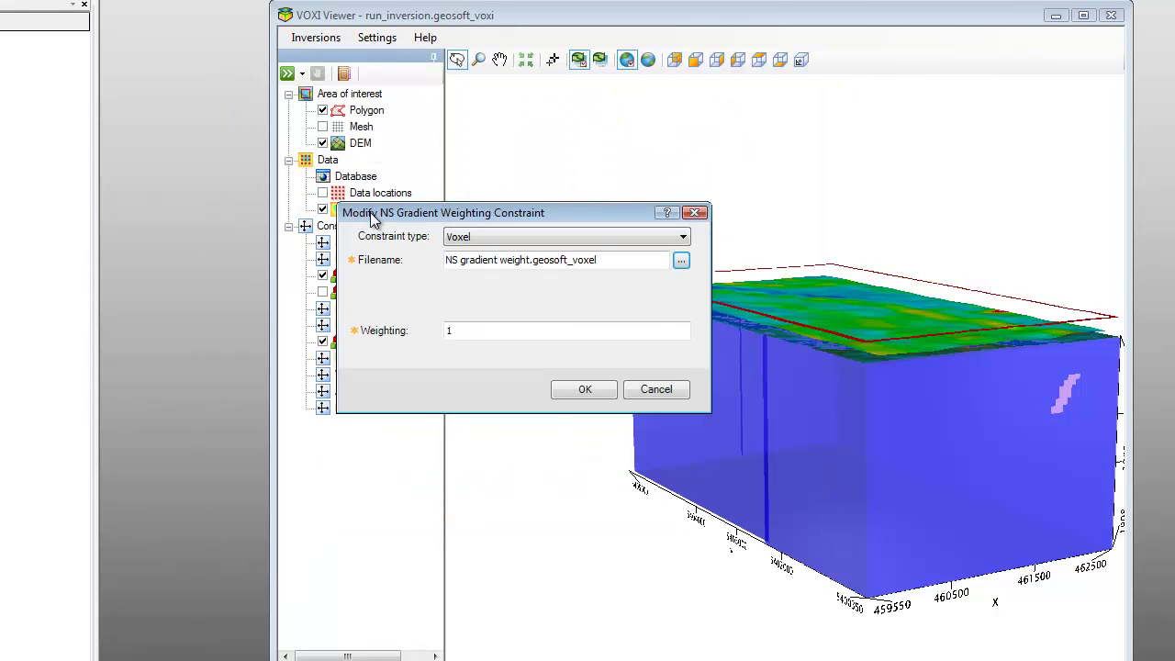
click(584, 389)
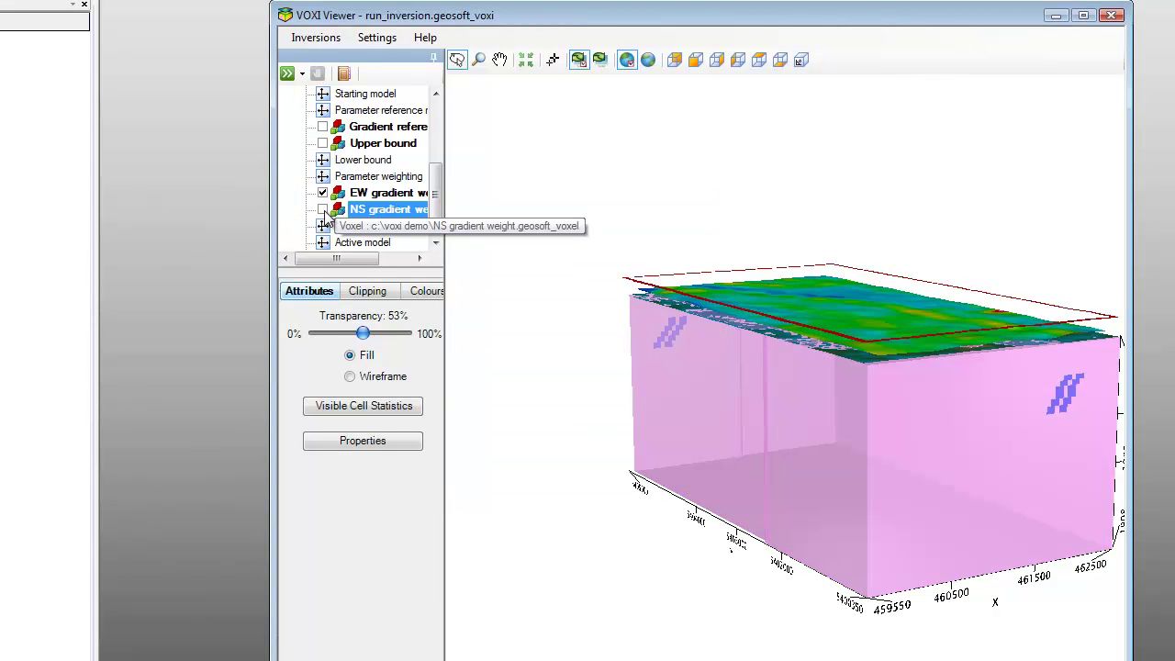
- Toggle between the EW and NS gradient weight voxels to compare them
click(322, 193)
click(322, 209)
click(323, 210)
click(322, 193)
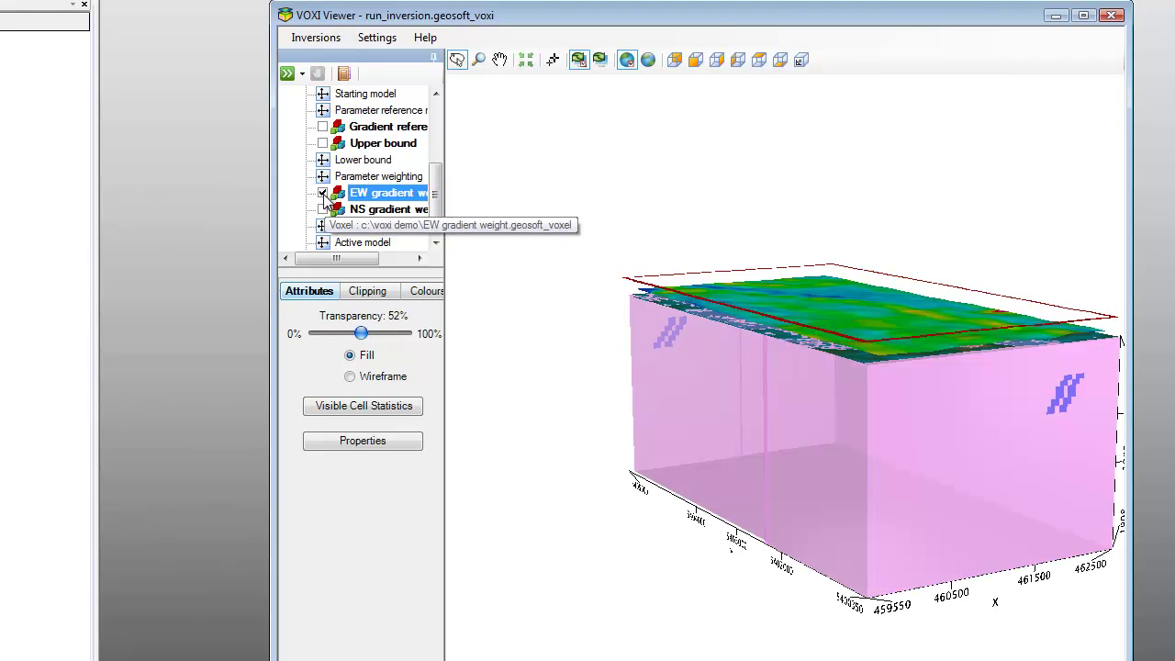
- Show Gradient reference, Upper bound and NS gradient weight voxels alongside the EW gradient weight
click(322, 127)
click(322, 143)
click(322, 209)
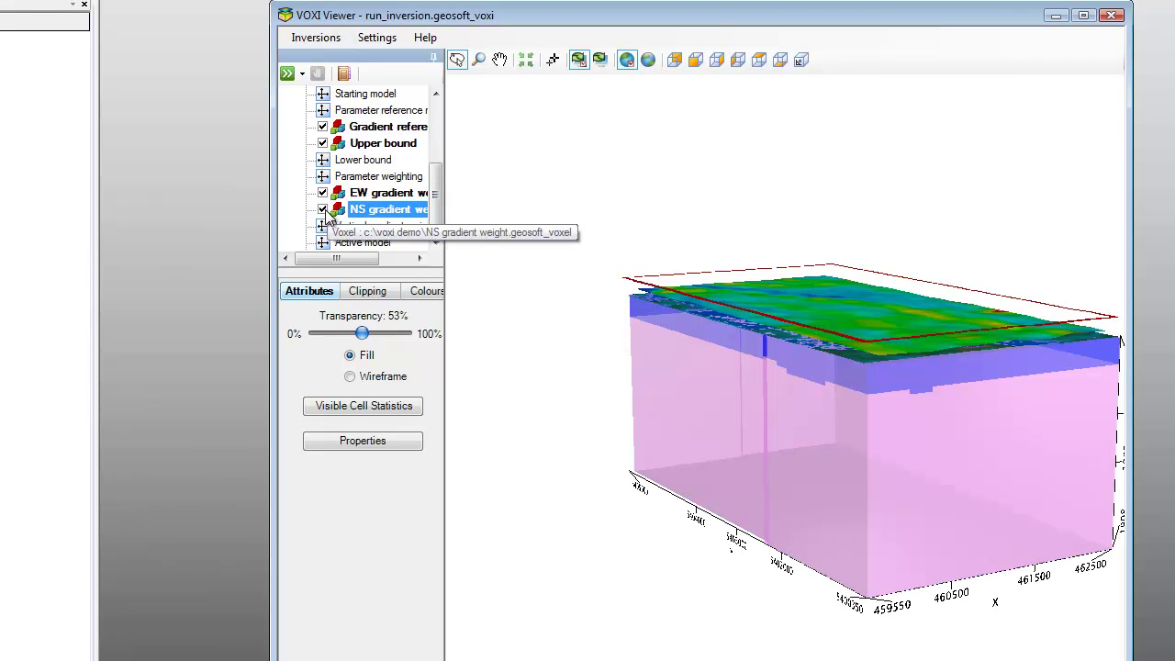
- Run the constrained VOXI inversion and confirm the token prompt with Yes
click(288, 75)
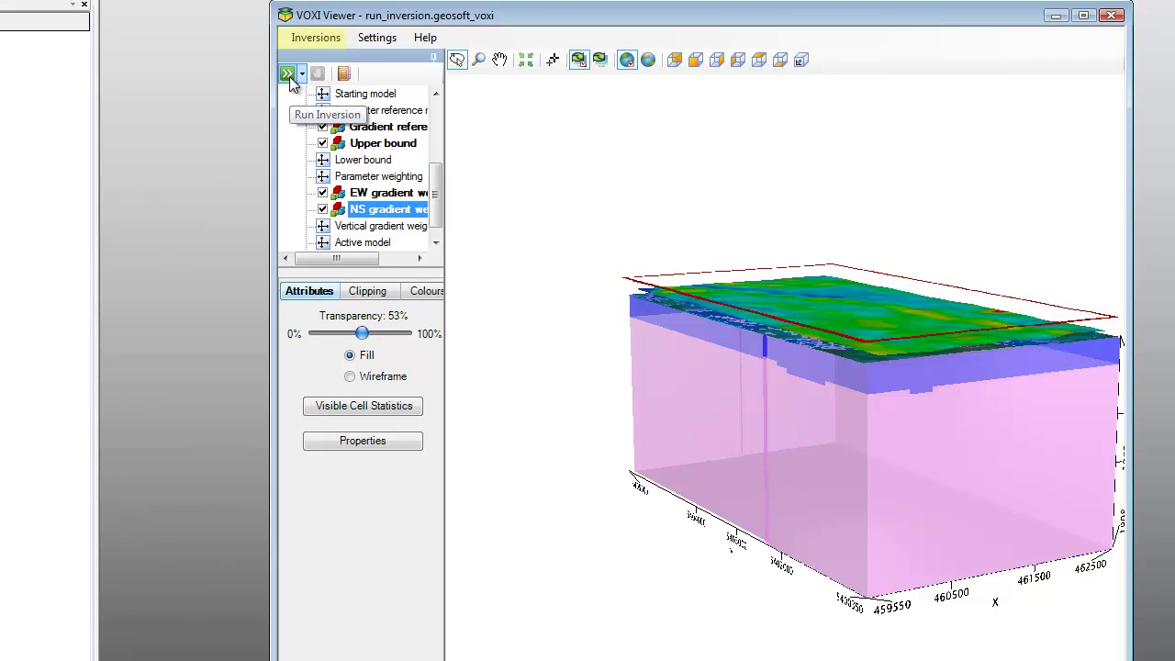
click(288, 75)
click(288, 75)
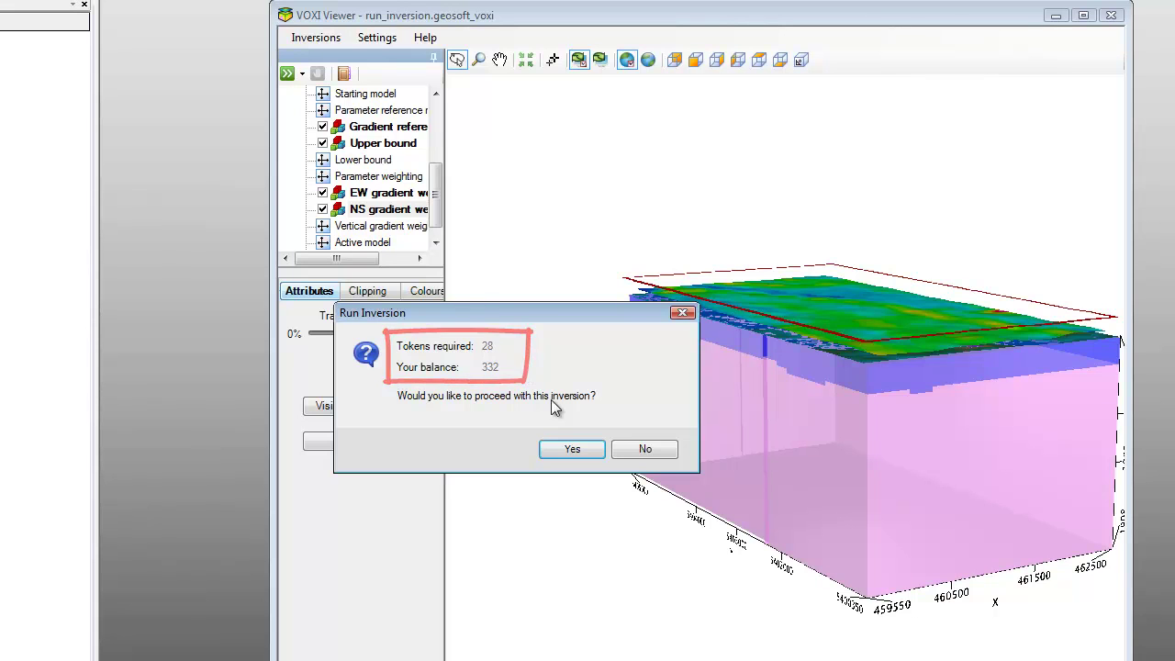
click(572, 450)
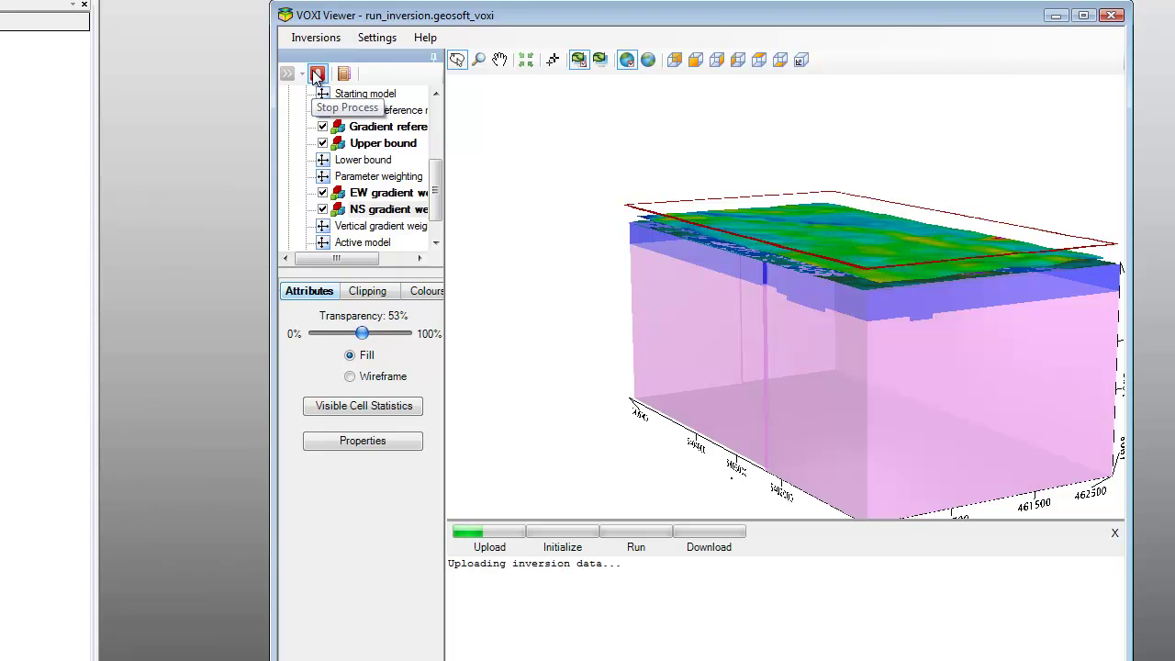
- Expand the Inversions group to reveal the new susceptibility run
drag(436, 191, 437, 206)
click(354, 243)
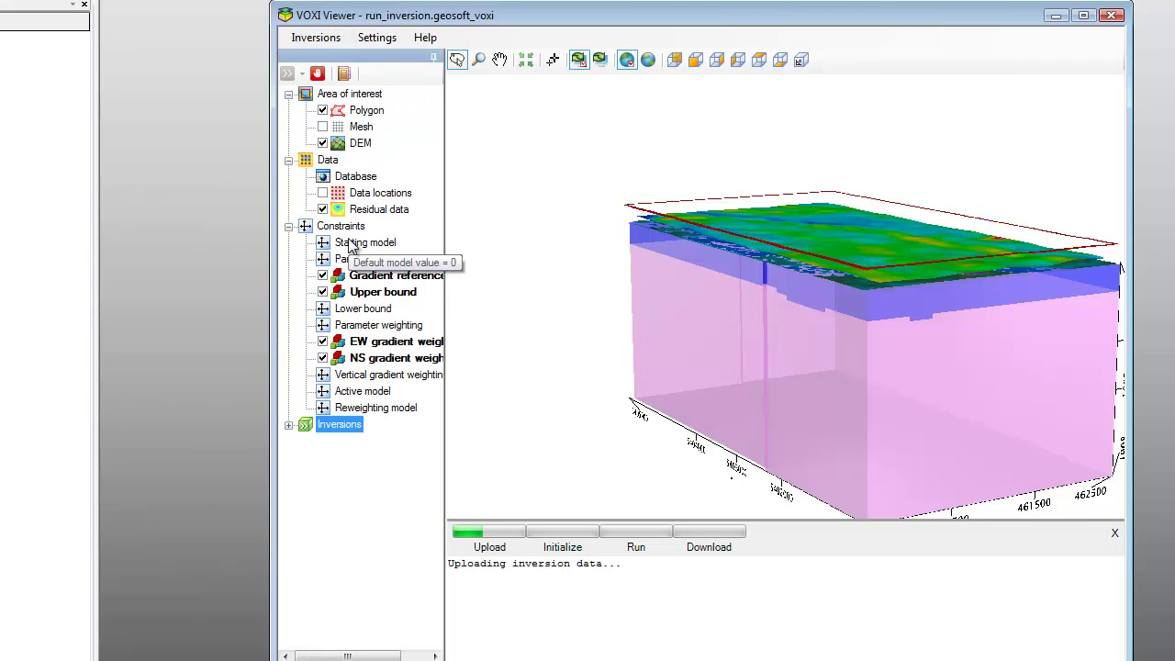
double_click(328, 425)
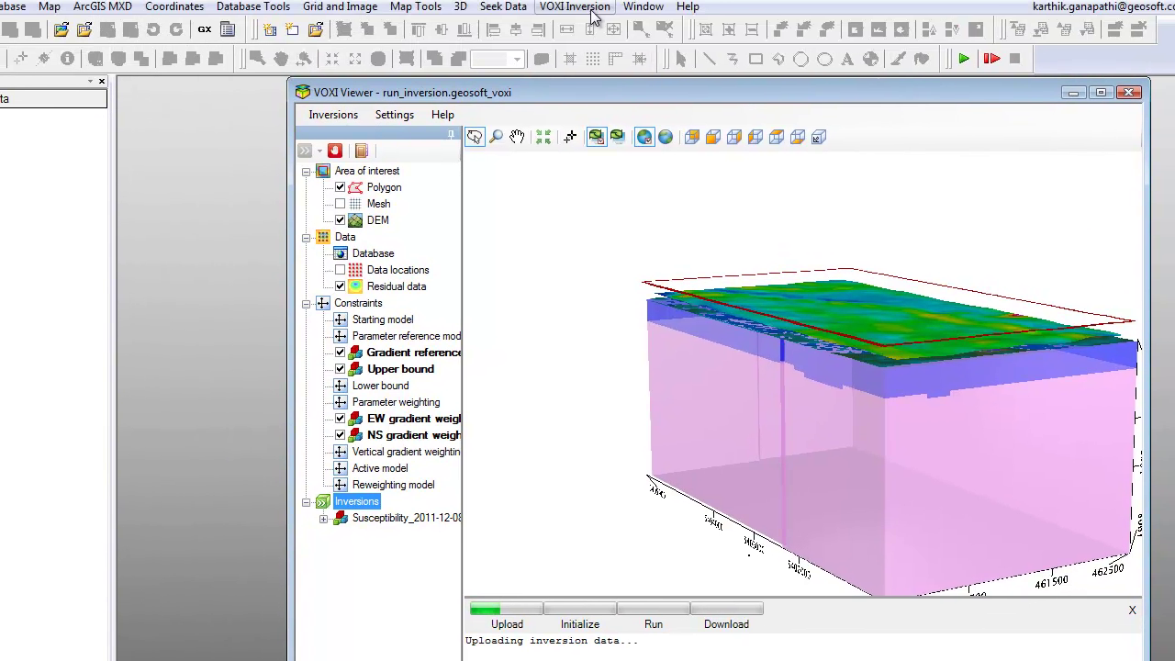
click(597, 37)
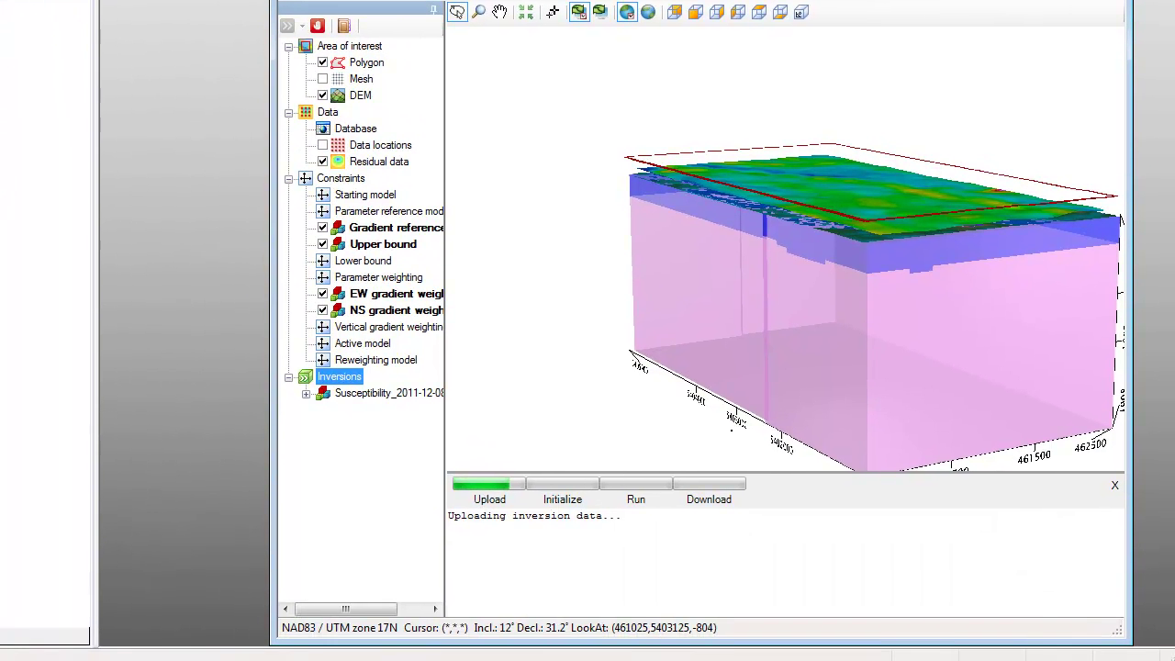
- Expand the Susceptibility run and its Input data, checking the DEM layer's menu without choosing anything
click(307, 393)
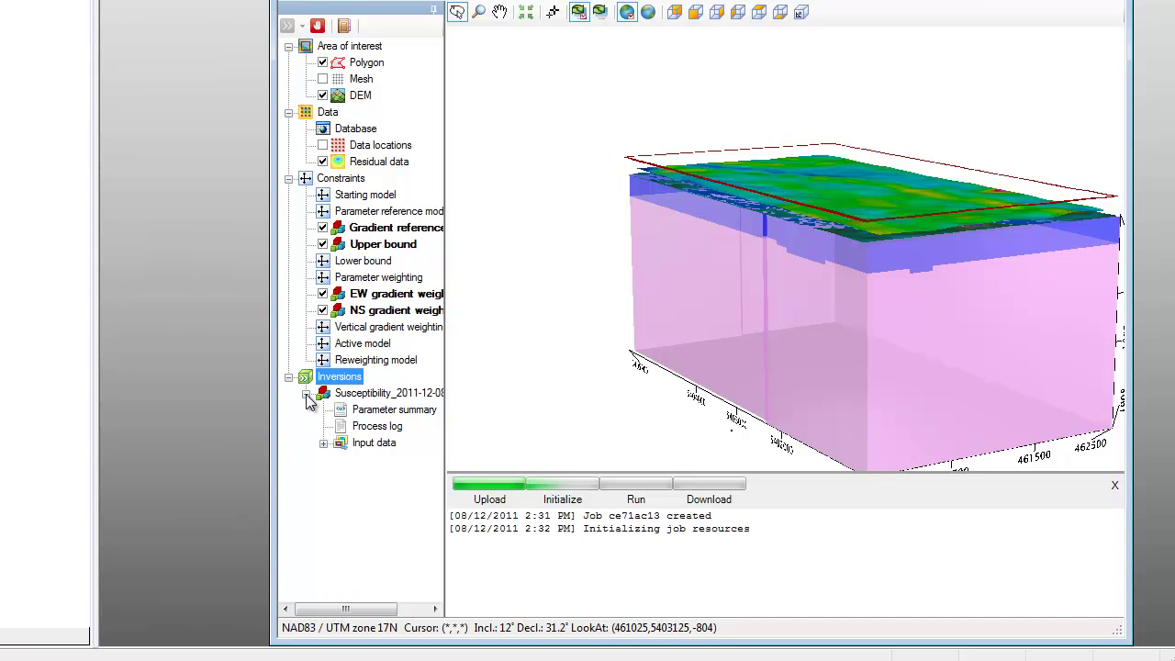
click(368, 445)
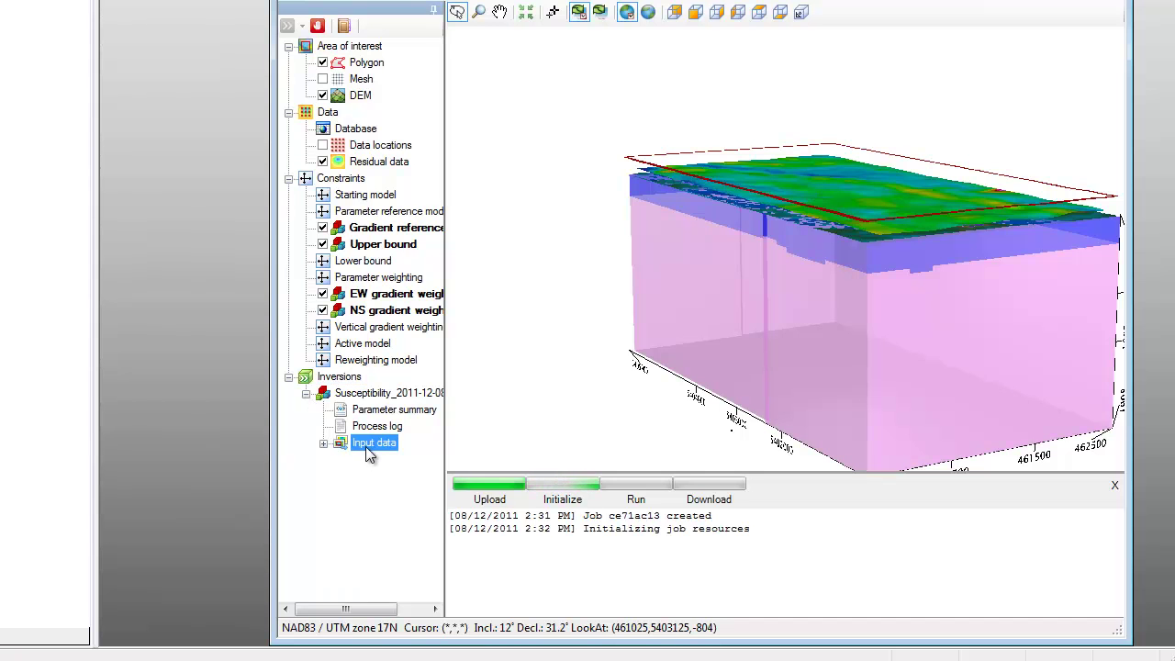
double_click(367, 445)
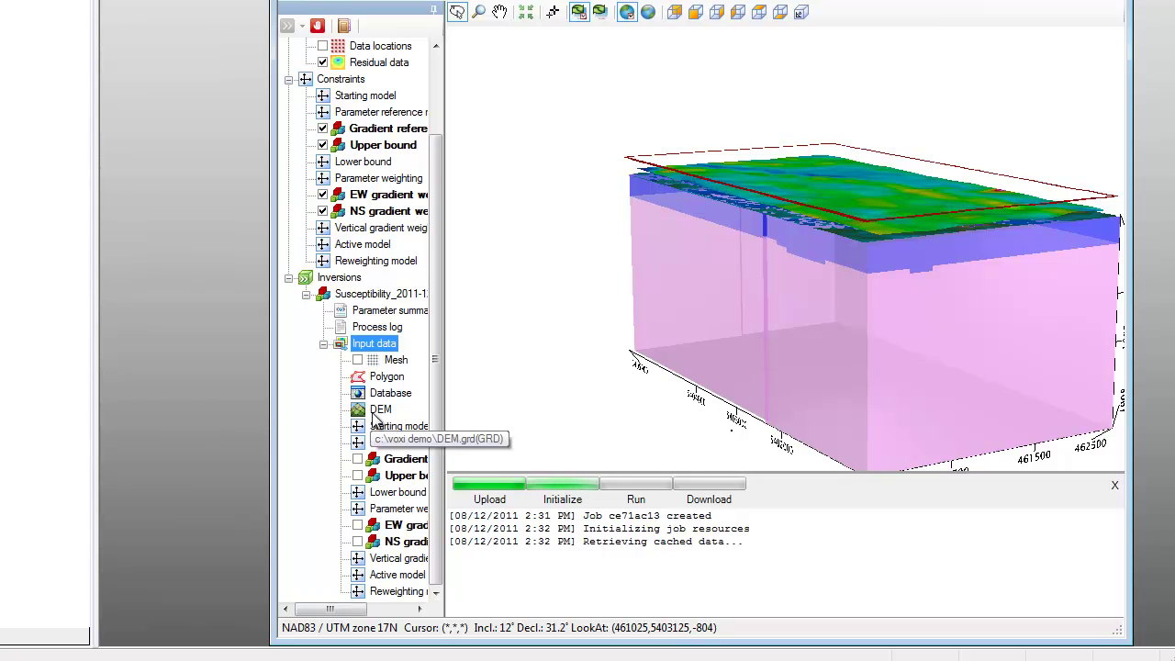
right_click(376, 413)
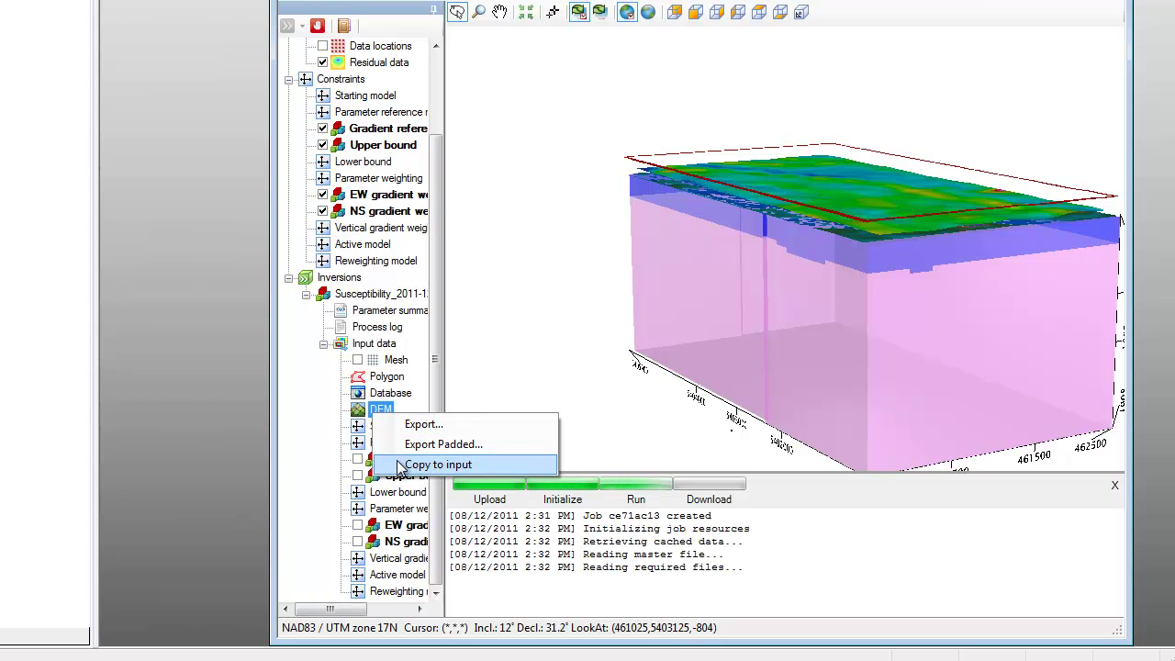
click(308, 400)
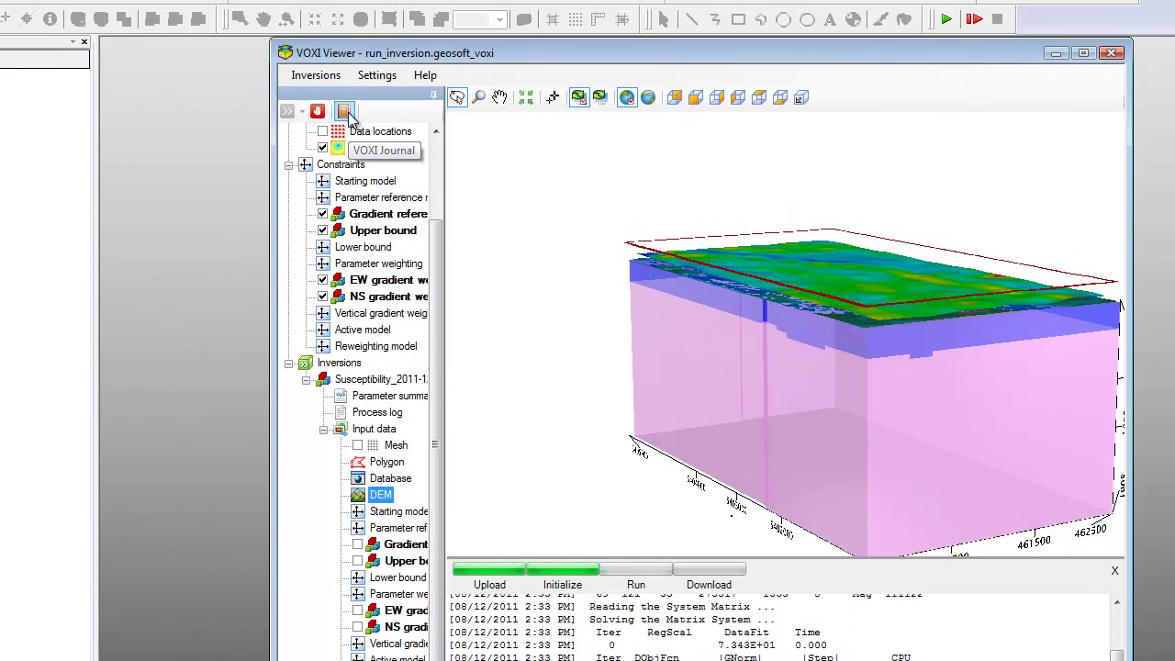
- Read the VOXI journal note on the upper-bound and gradient-weighting constraints, then close it
click(345, 112)
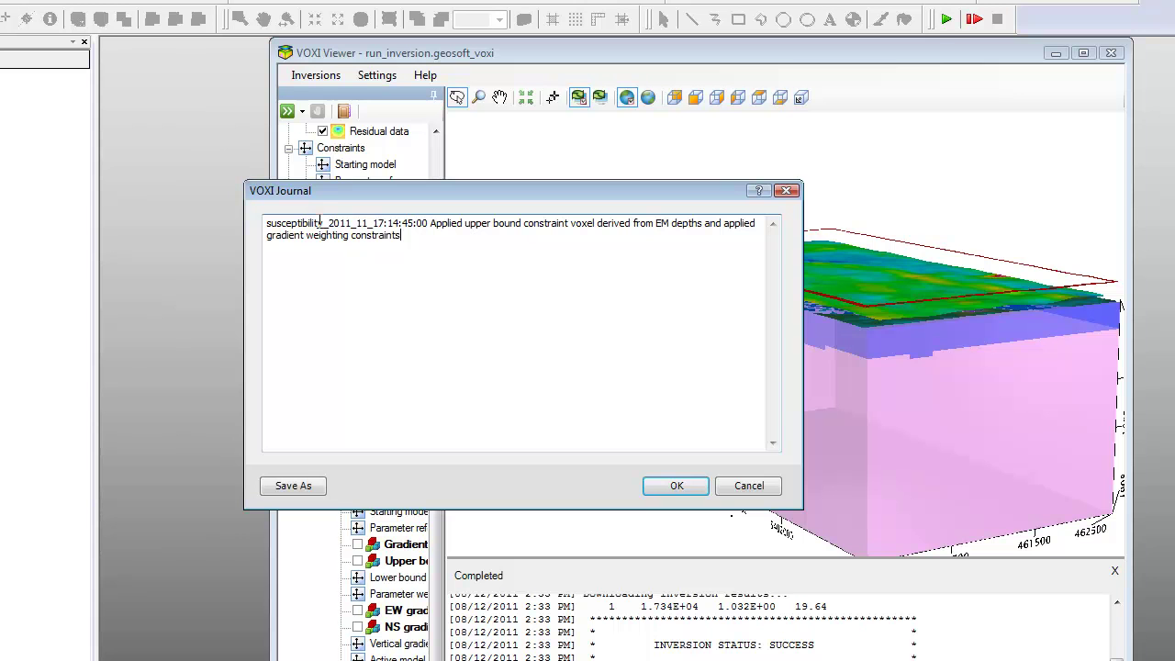
click(650, 492)
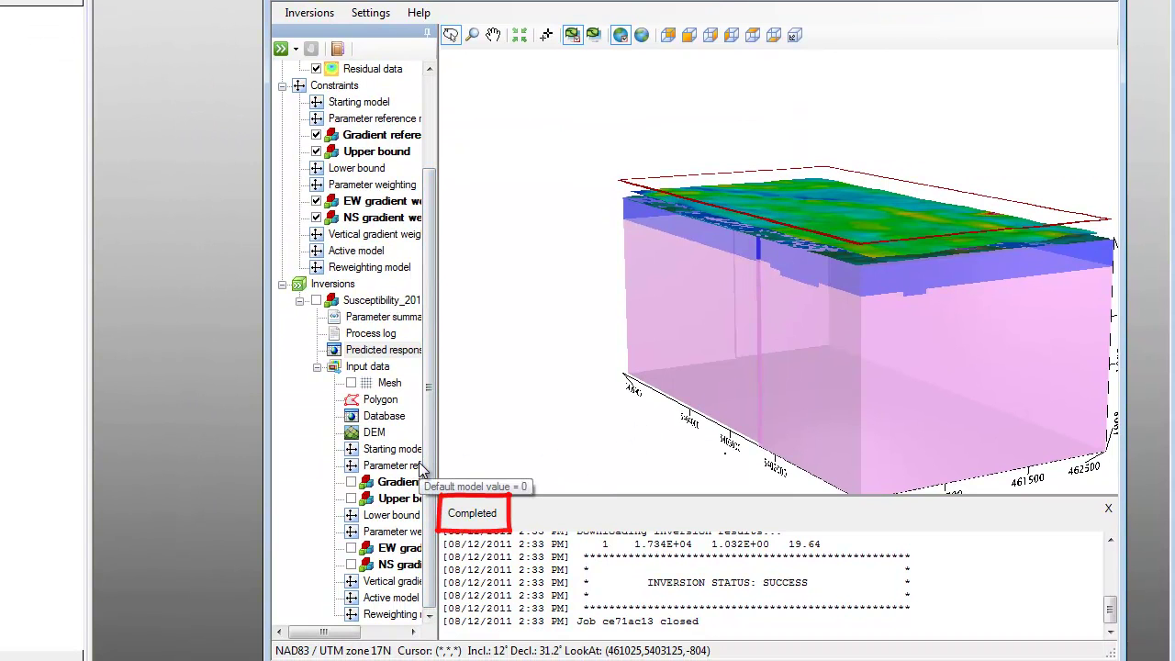
- Display the Susceptibility result and hide Gradient reference, Upper bound, EW and NS gradient weight voxels
click(316, 302)
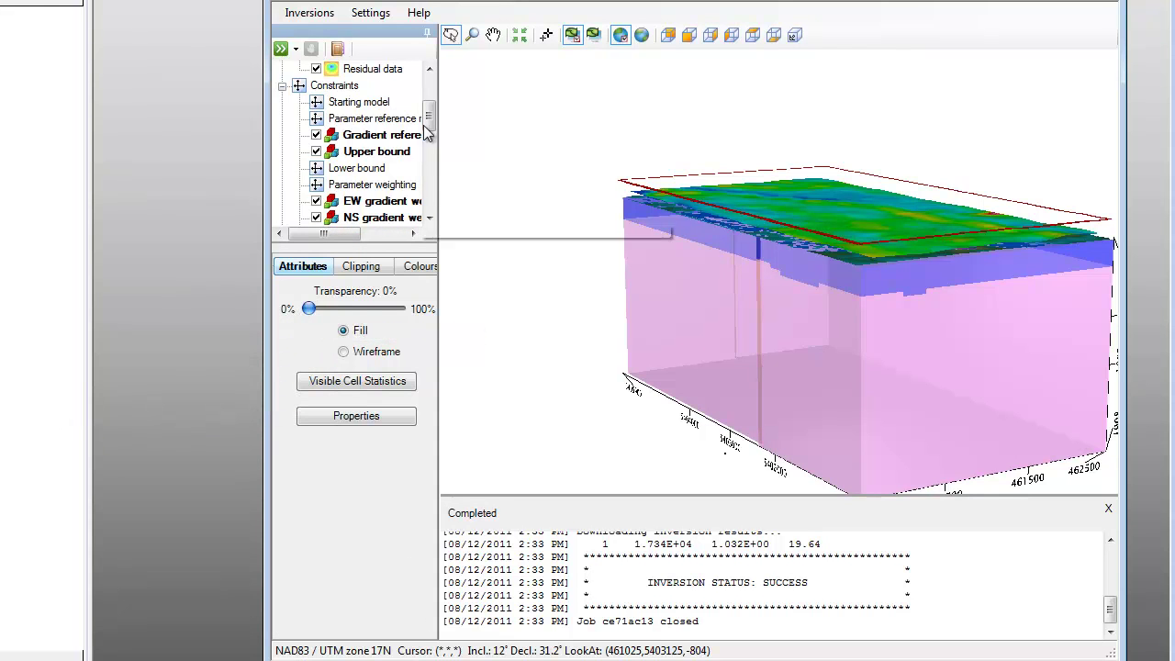
scroll(317, 101, down, 1)
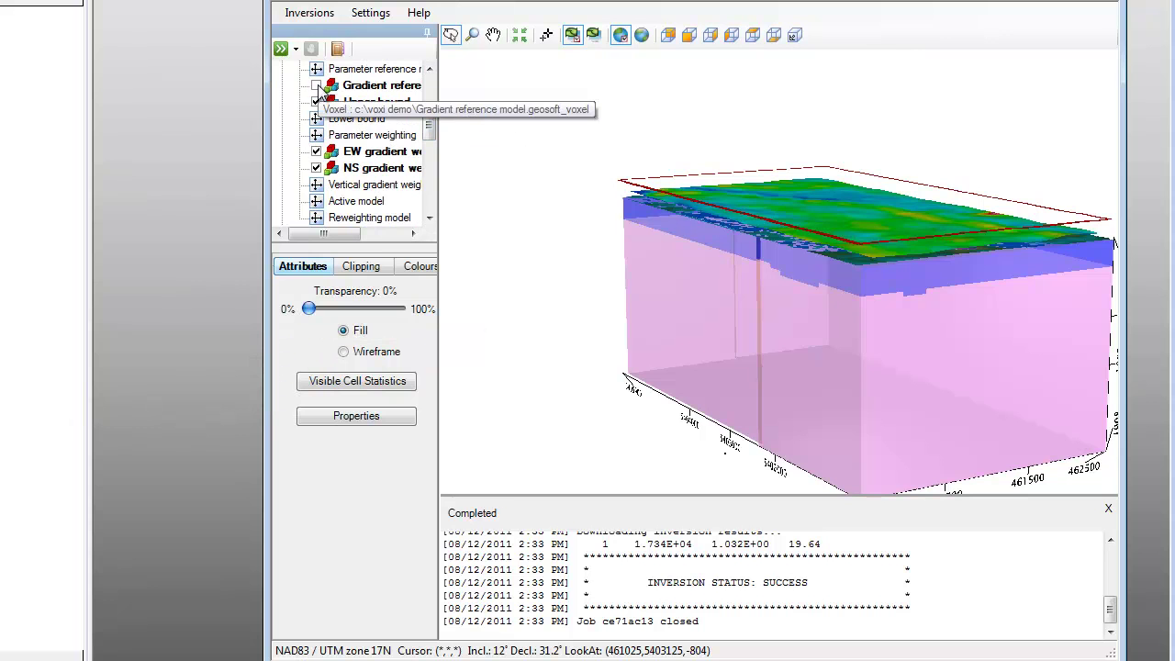
click(316, 84)
click(316, 101)
click(316, 152)
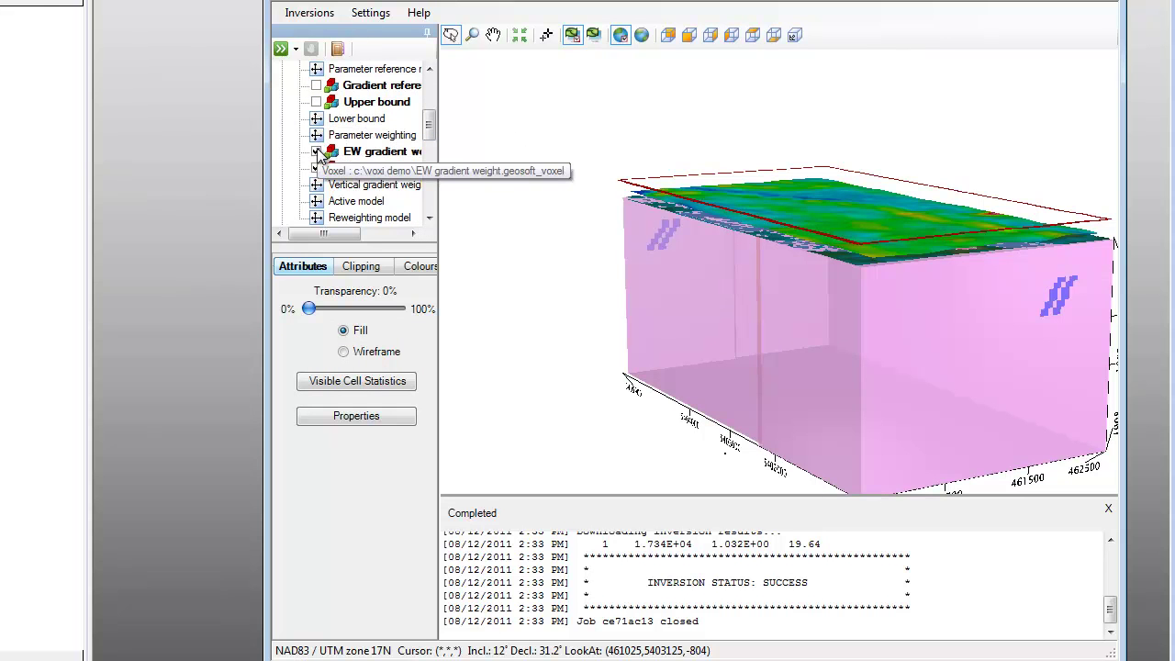
click(317, 171)
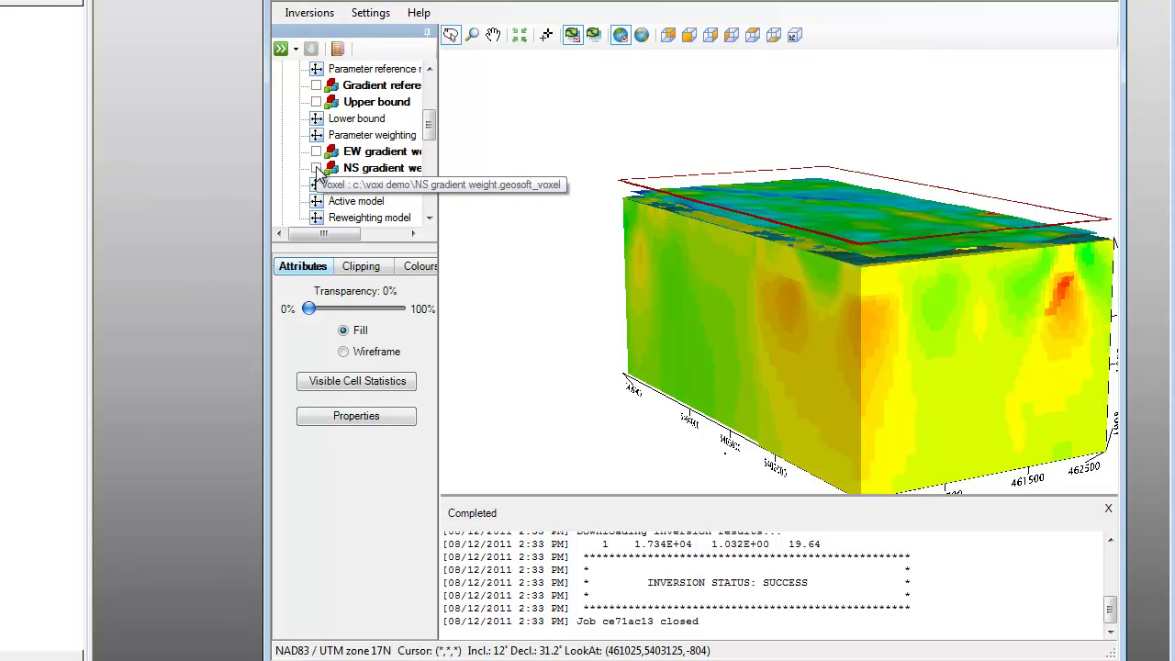
drag(428, 128, 429, 160)
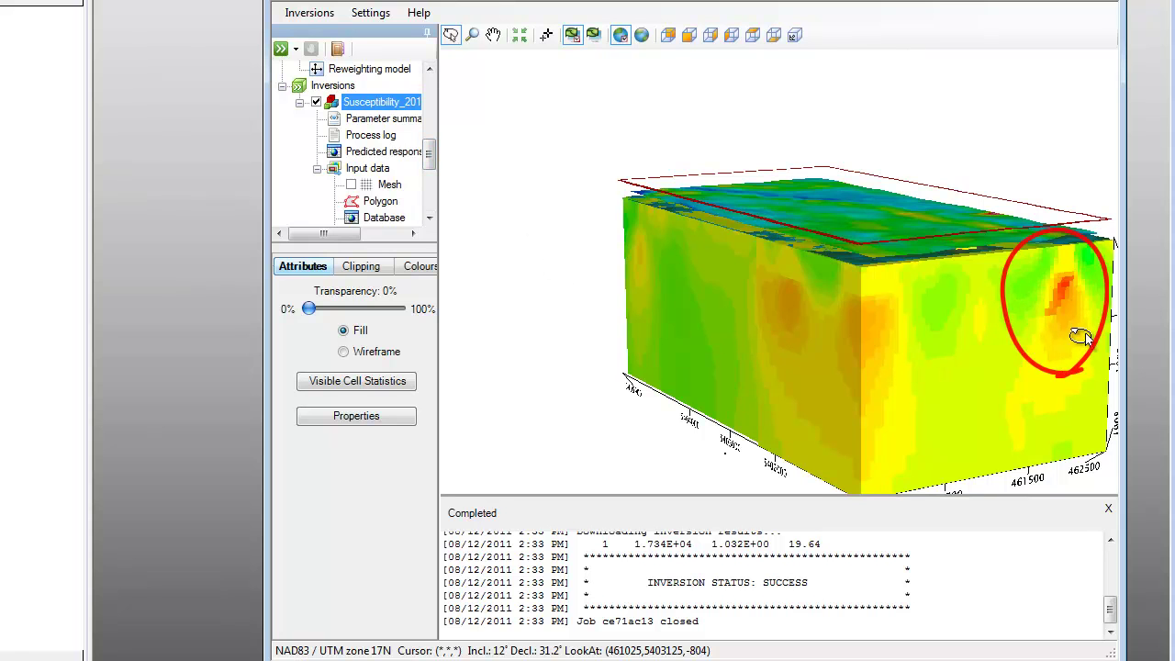
- Close the inversion output log panel and select the run's Parameter summary
click(1047, 330)
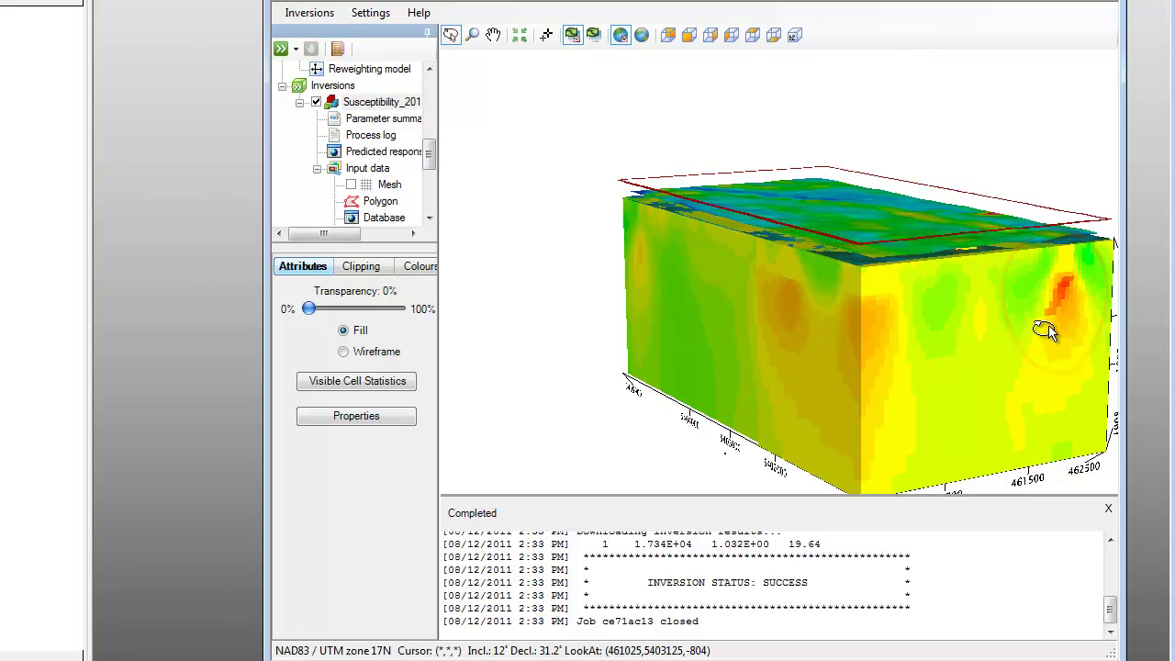
click(1109, 510)
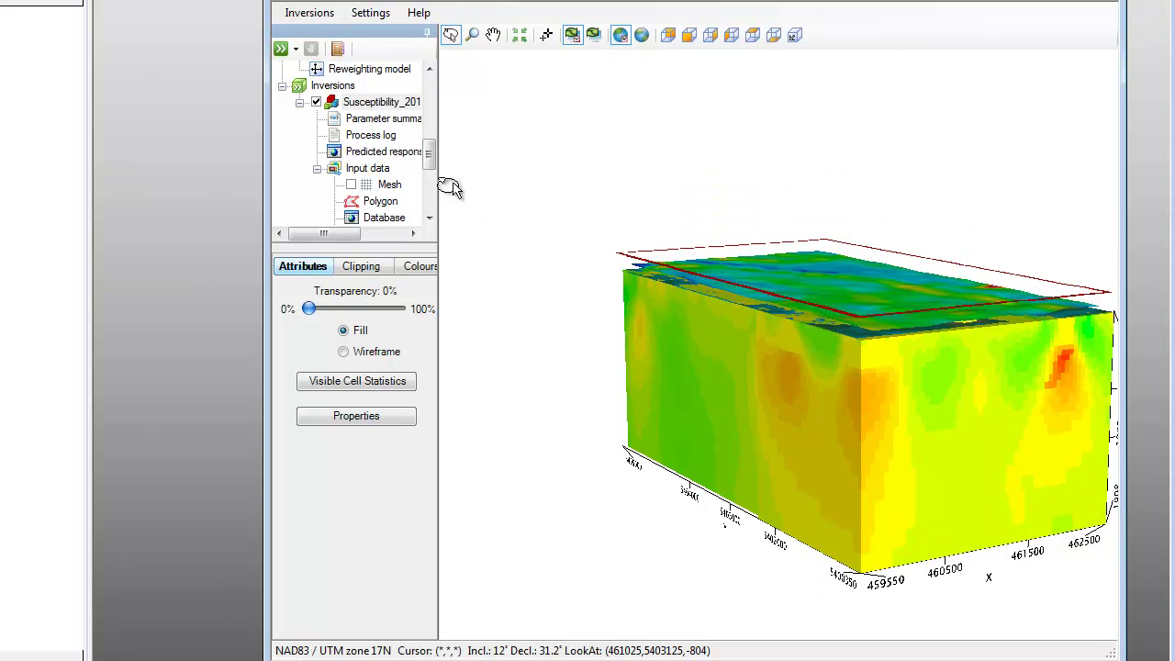
click(374, 126)
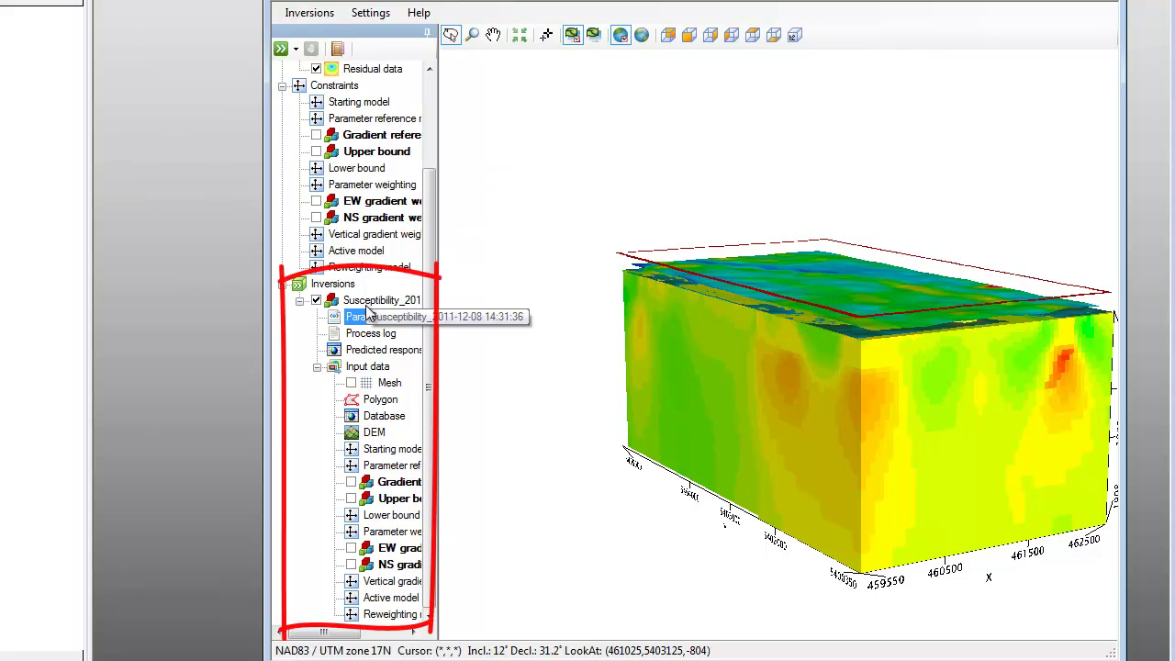
- View the inversion's Parameter summary, then close it with OK
right_click(368, 316)
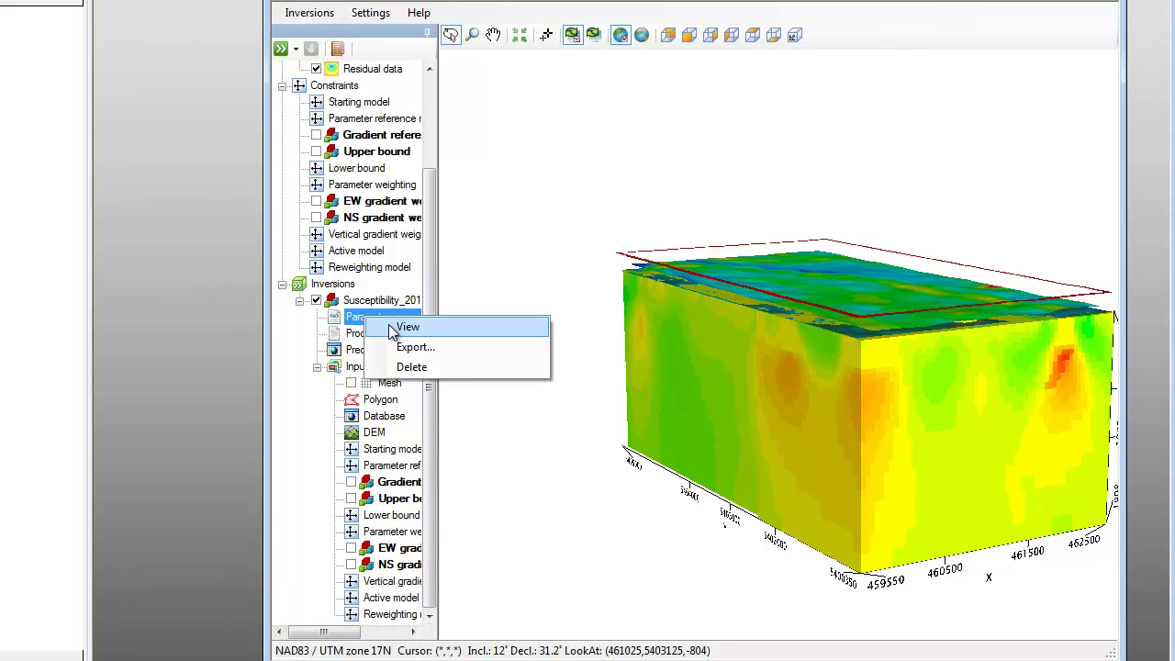
click(404, 327)
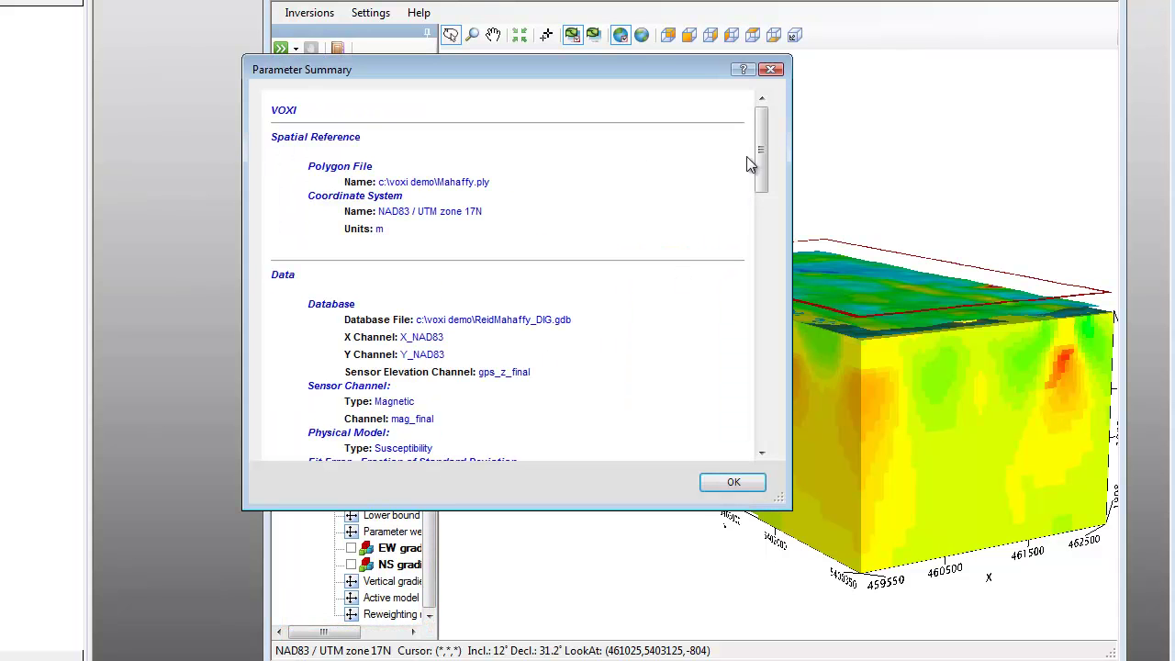
drag(759, 138, 746, 400)
click(731, 481)
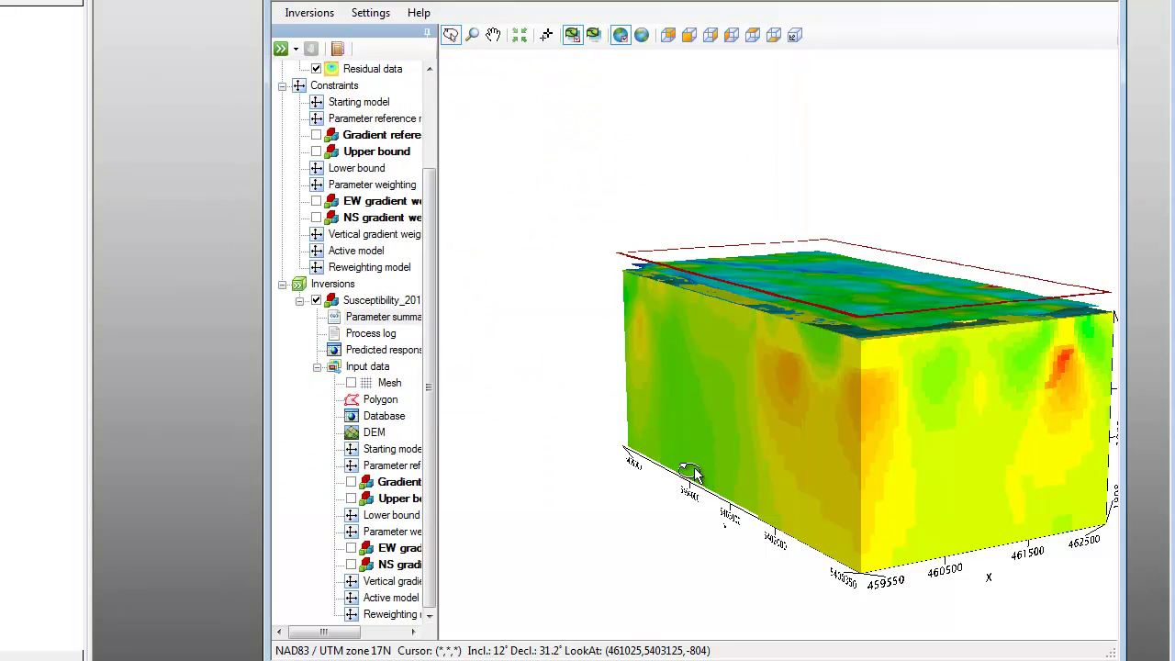
- View the process log in Notepad, close it, and bring up the Predicted response menu
right_click(380, 334)
click(419, 346)
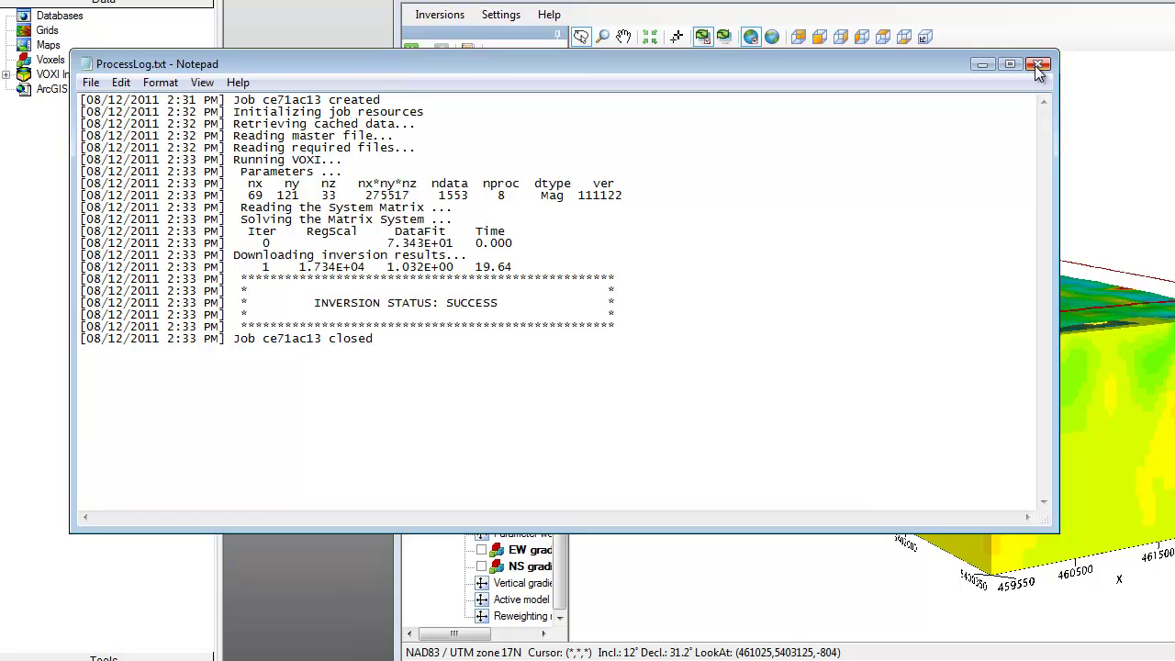
click(1040, 65)
right_click(525, 352)
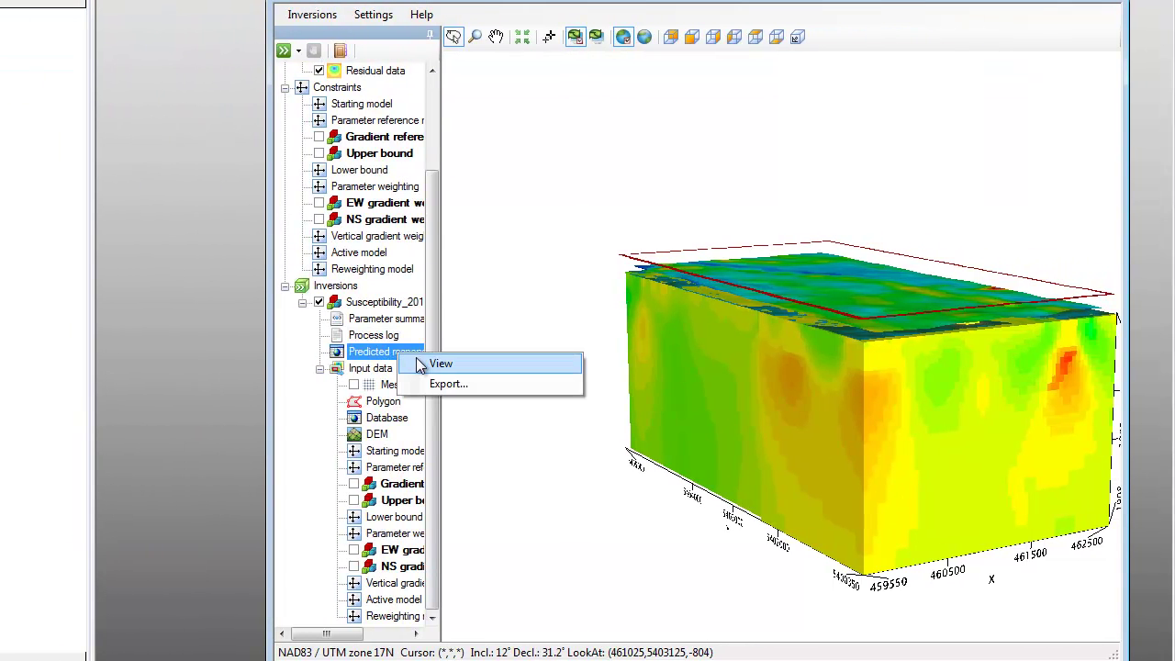
- Review the predicted response table (mag_final vs PREDICTED_001), then show the susceptibility Colours settings
click(432, 363)
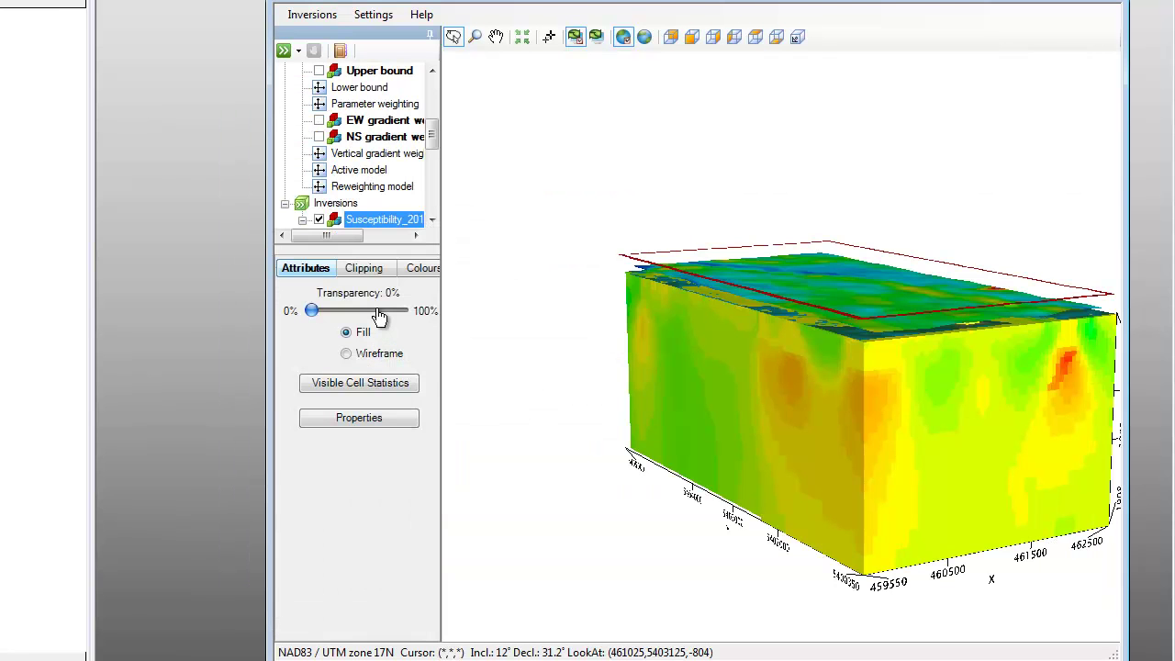
click(416, 272)
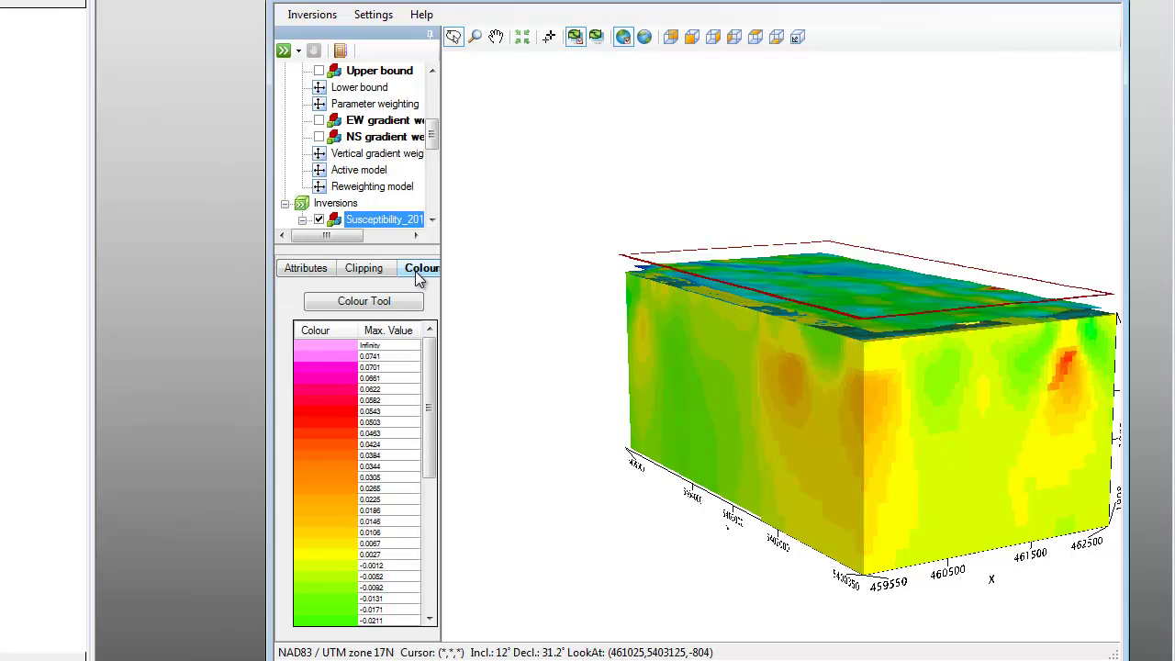
- Clip susceptibility values below 0.002 so only high-susceptibility bodies show, and orbit the view
click(368, 269)
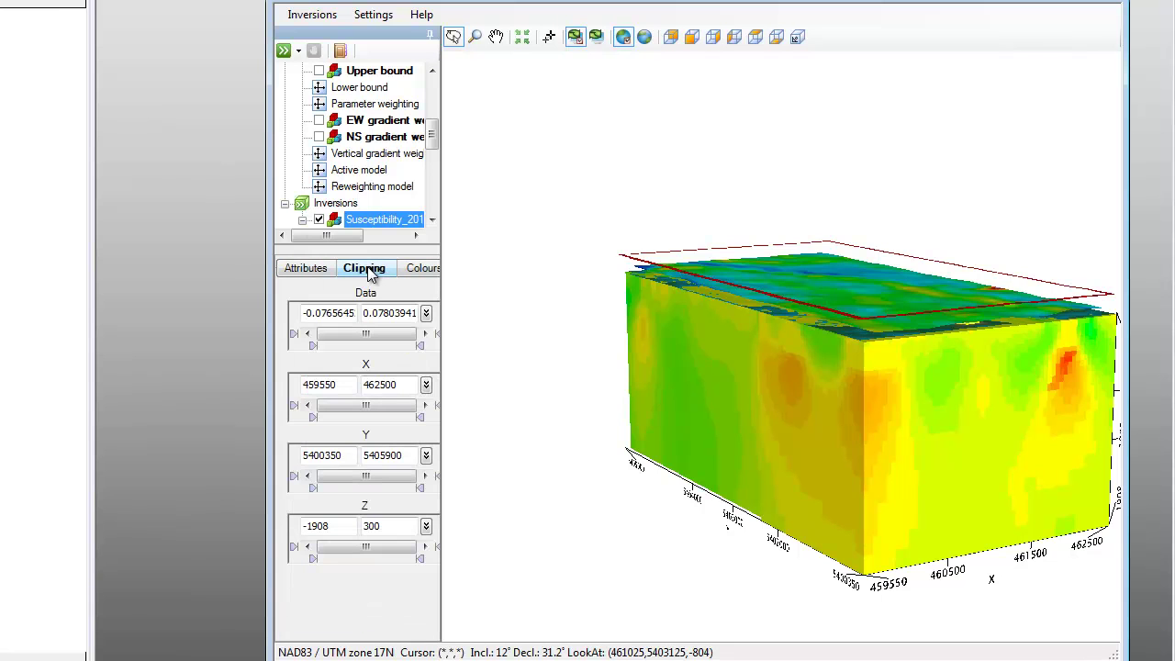
drag(313, 345, 375, 347)
drag(880, 404, 872, 363)
- Show the Upper bound, EW and NS gradient weight, and Gradient reference voxels again
click(319, 72)
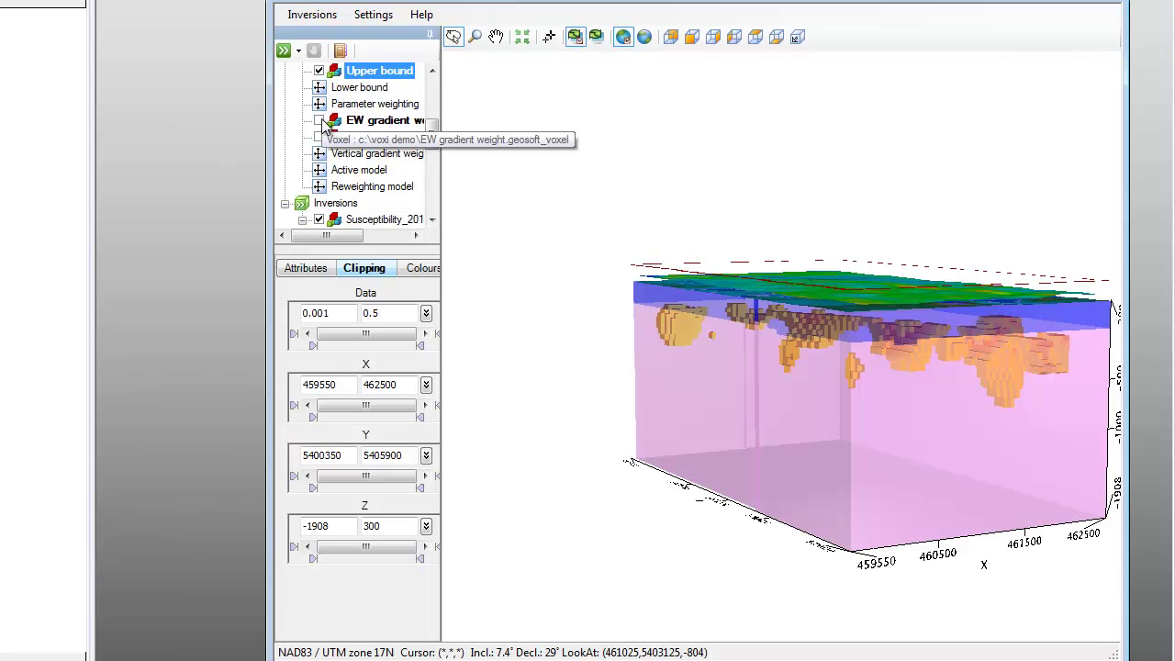
click(319, 120)
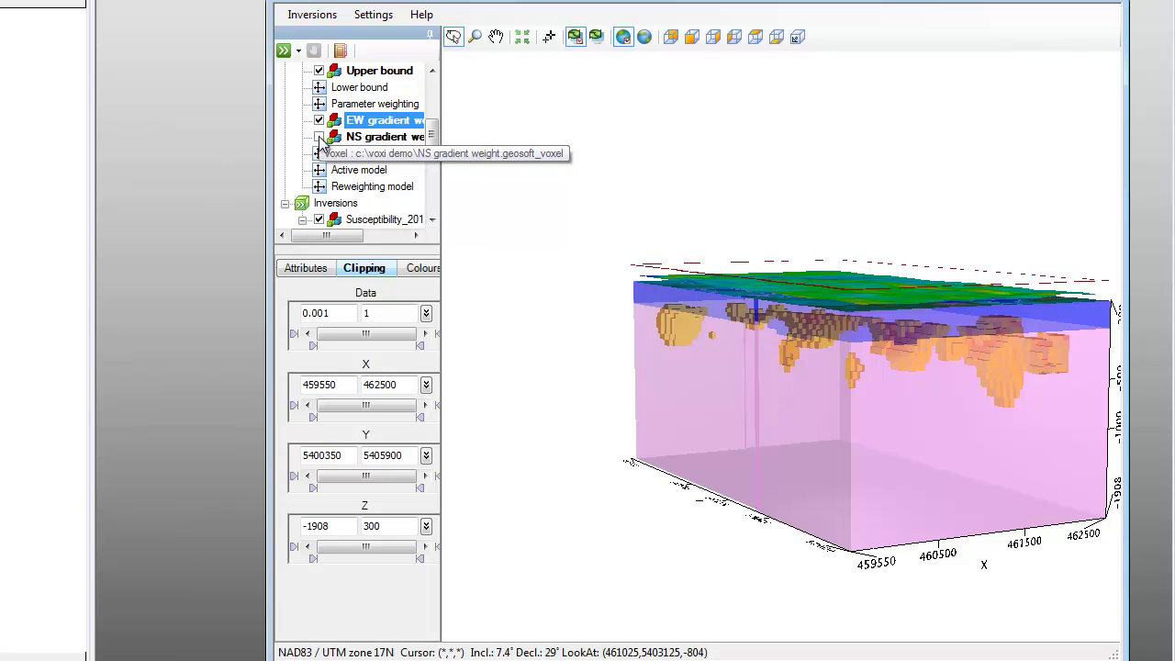
click(319, 138)
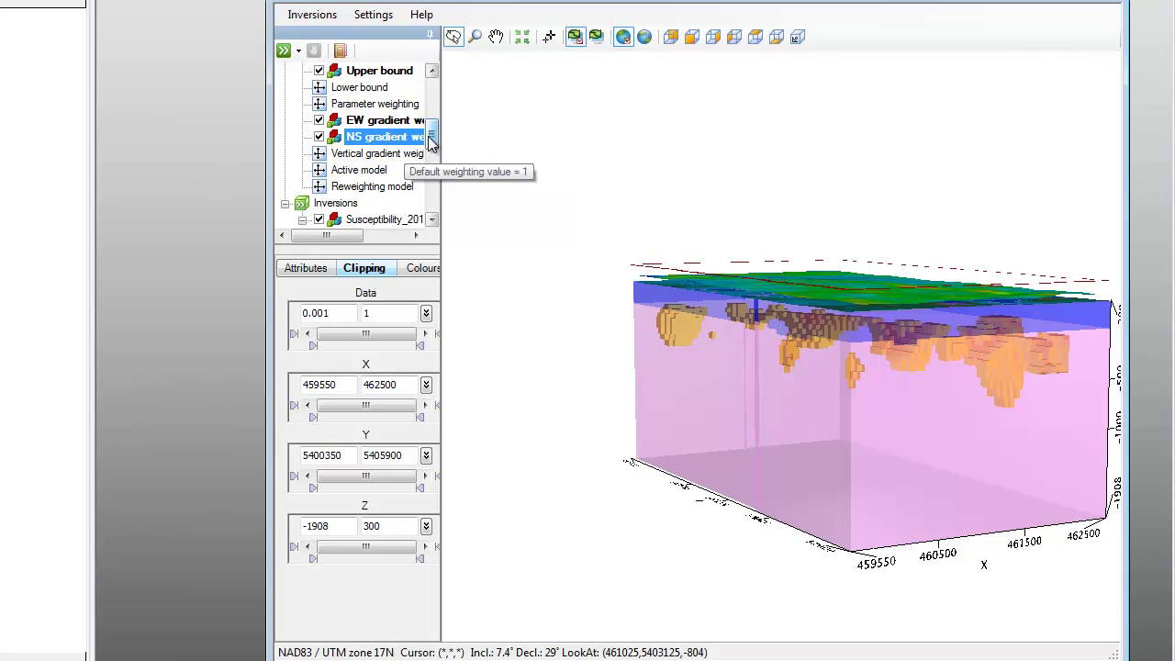
drag(431, 144, 432, 135)
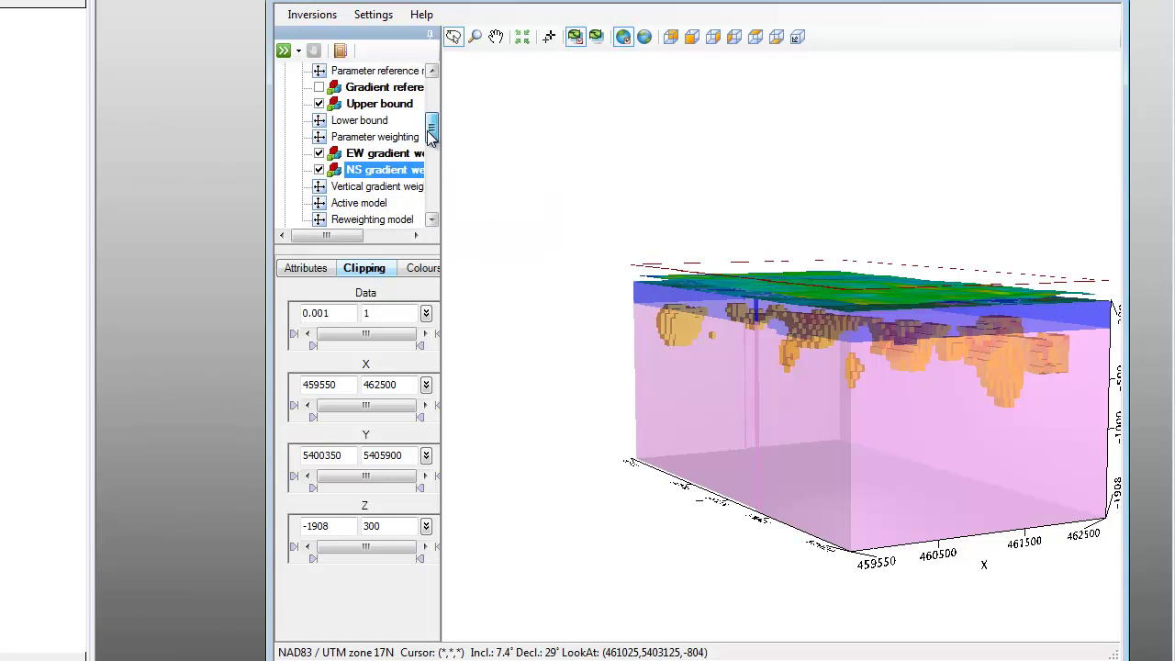
click(319, 87)
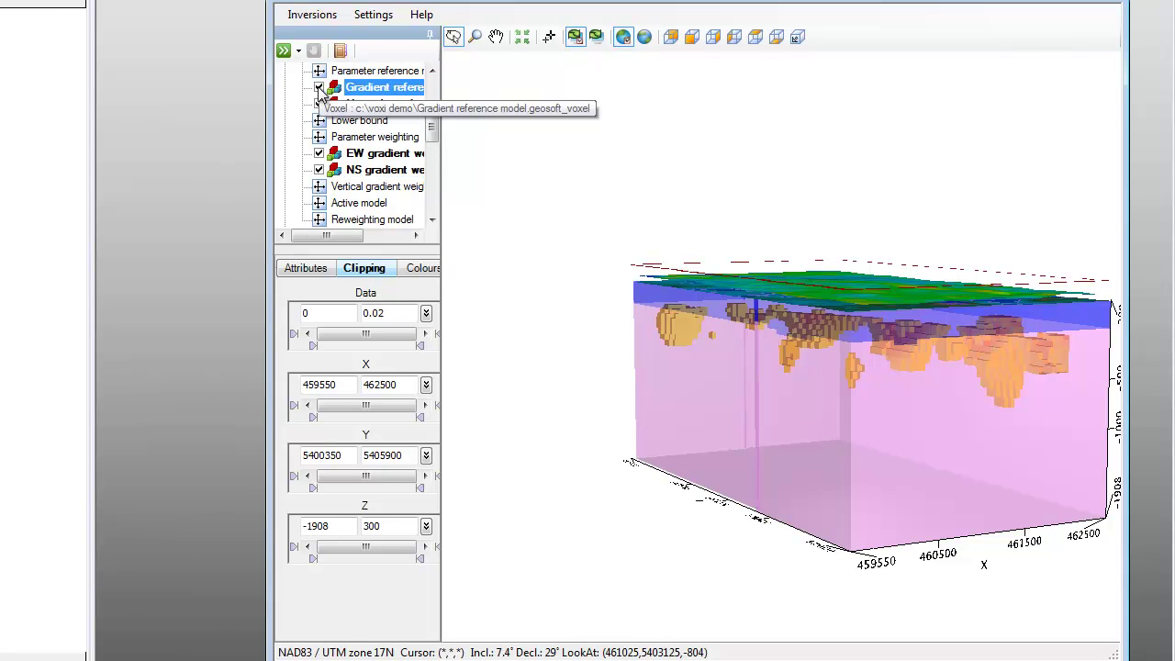